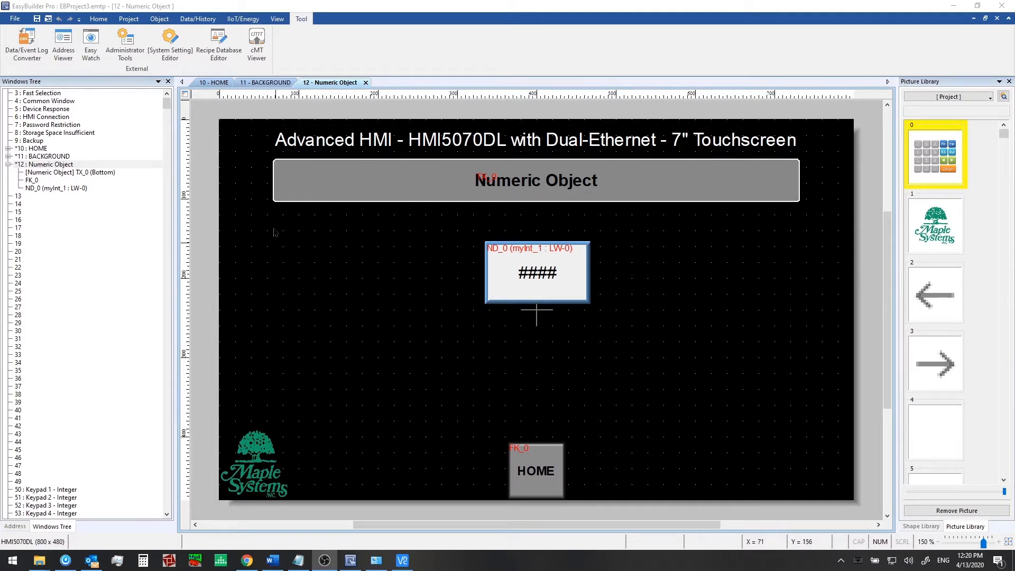
Review the BACKGROUND and HOME windows of the project, ending on the Numeric Object window
click(256, 83)
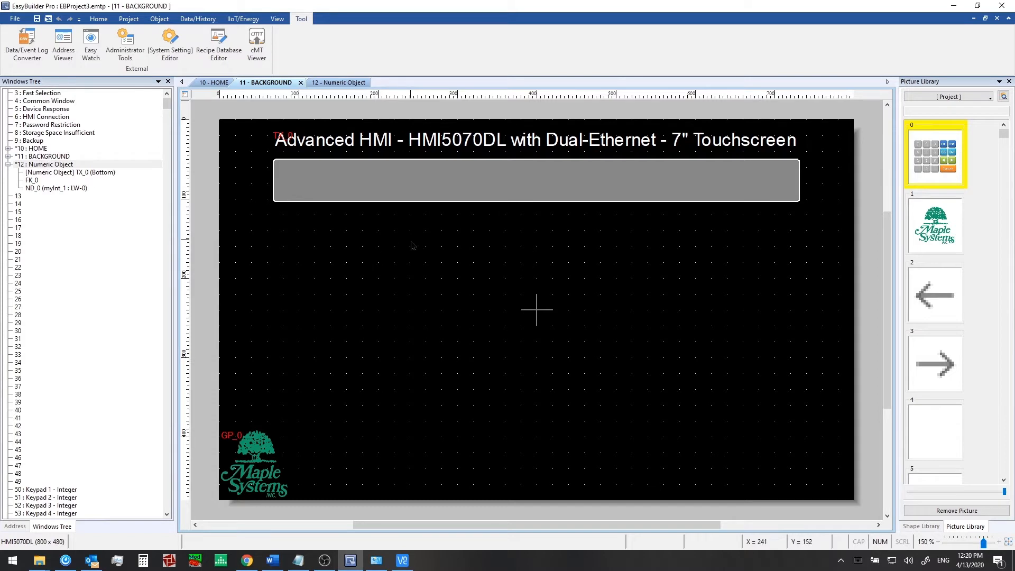
click(214, 83)
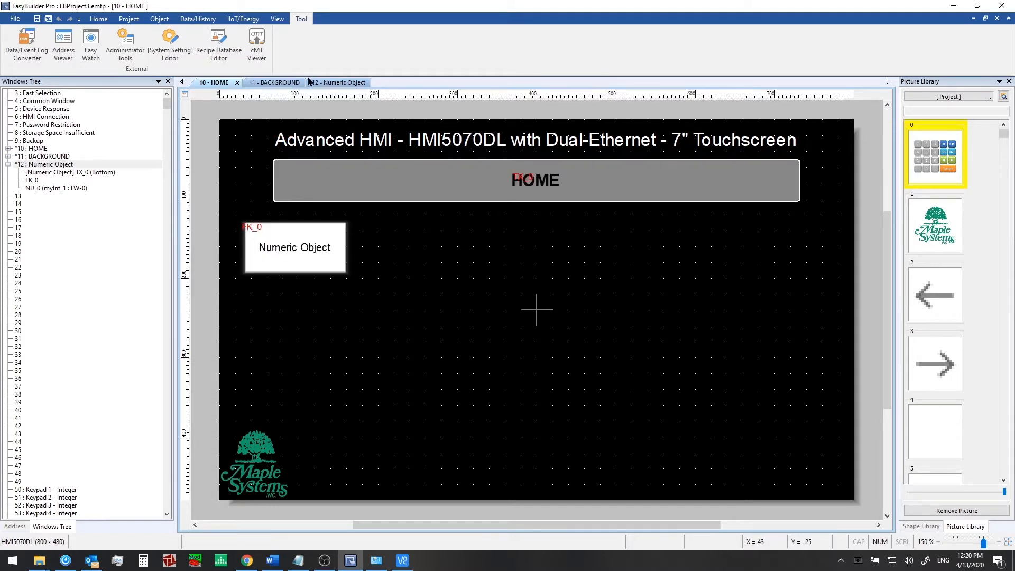
click(341, 83)
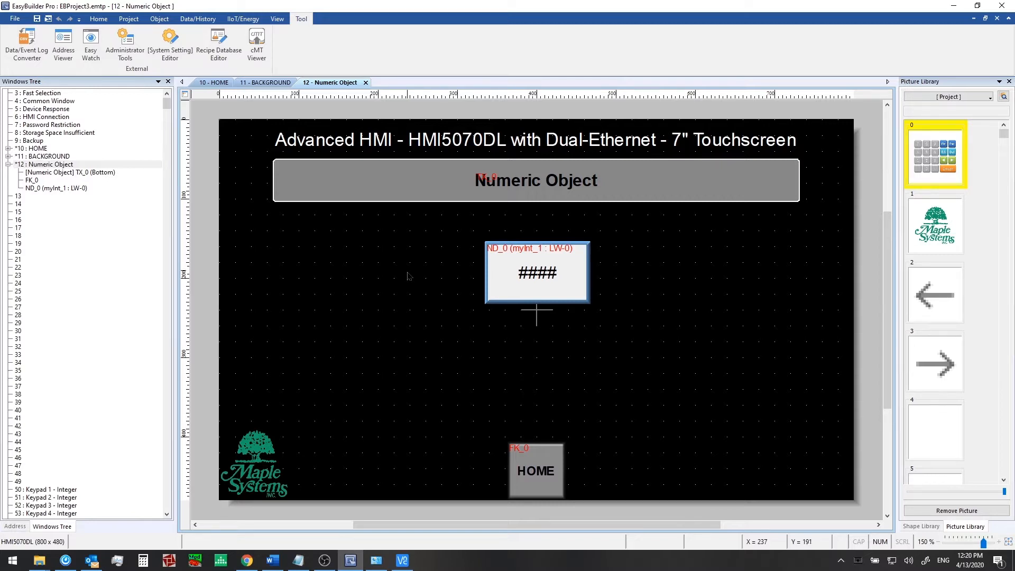
Save the project as HMI5070DL.emtp in the Training Series folder, replacing the existing file
click(14, 19)
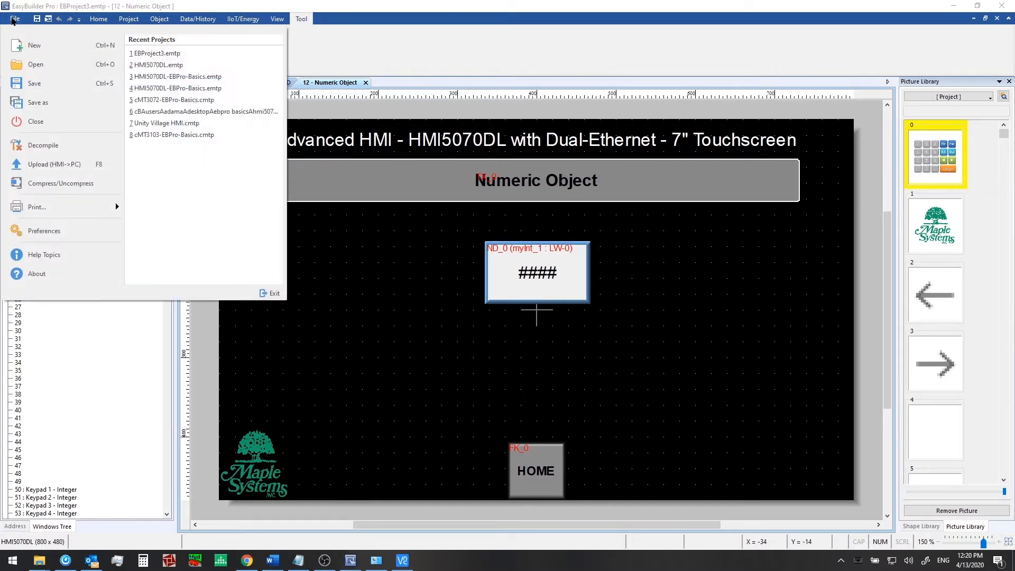
click(43, 105)
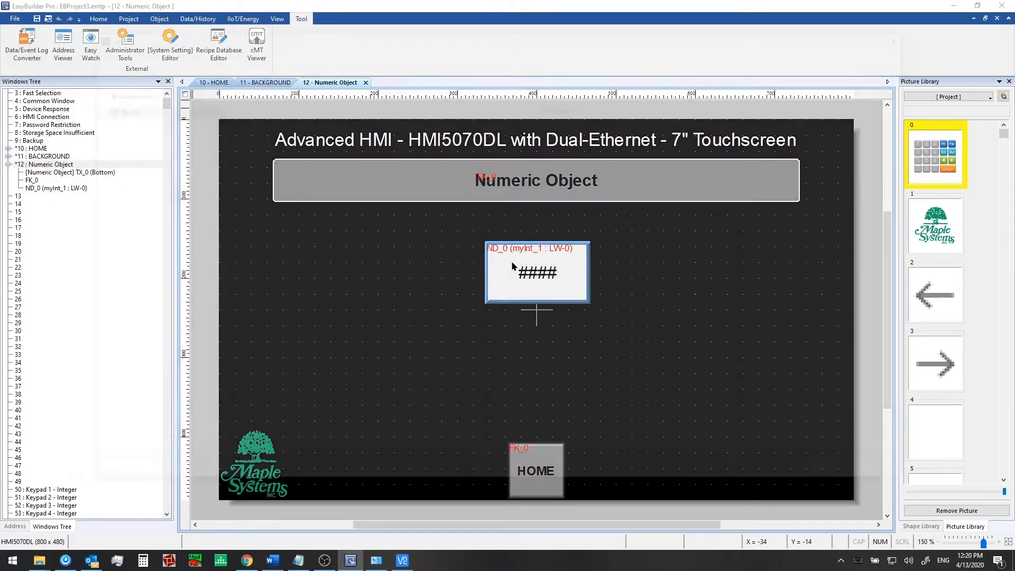
click(171, 437)
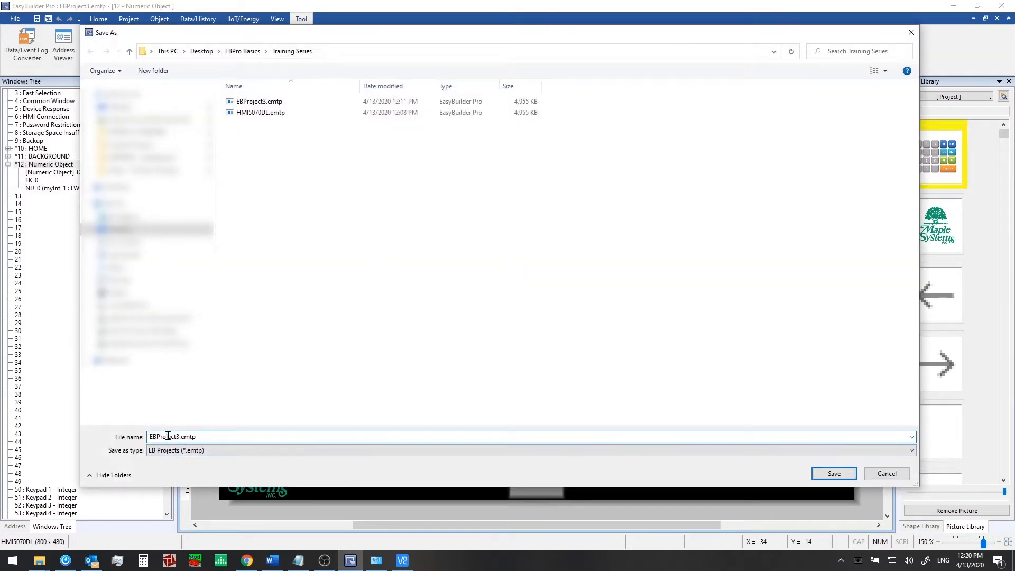
double_click(179, 437)
text(HMI5070DL)
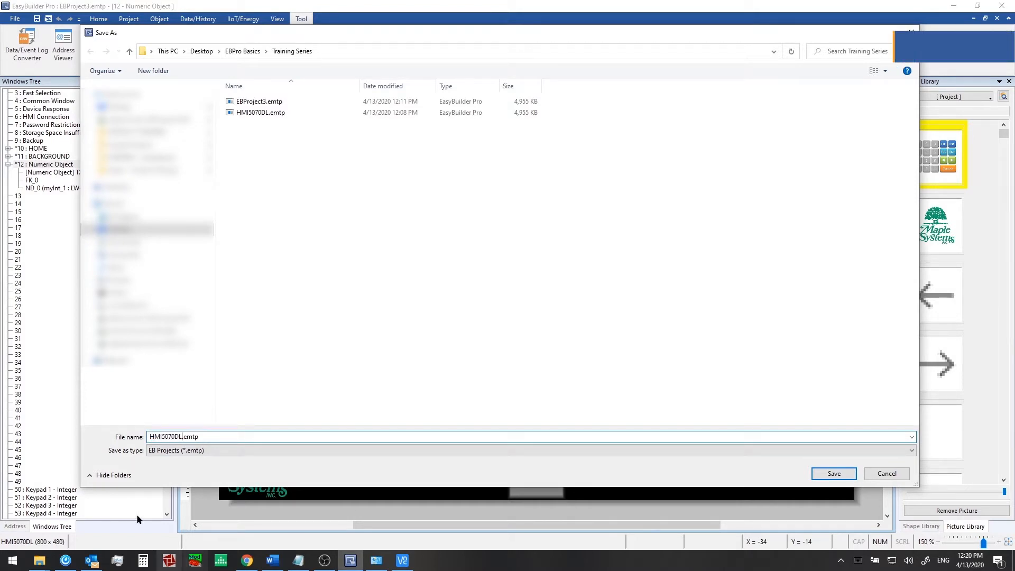
drag(199, 437, 184, 437)
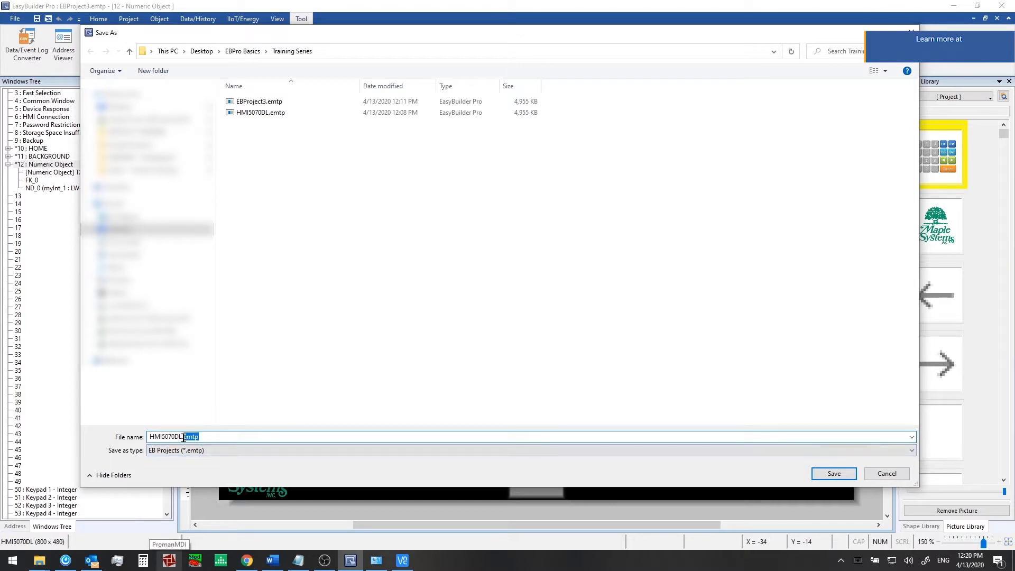
click(212, 437)
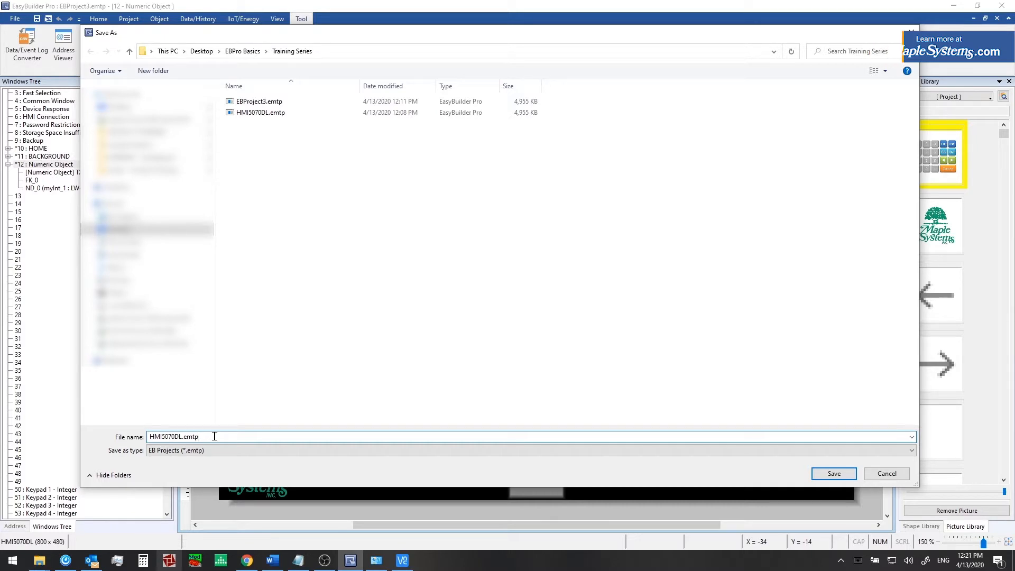
drag(214, 437, 188, 438)
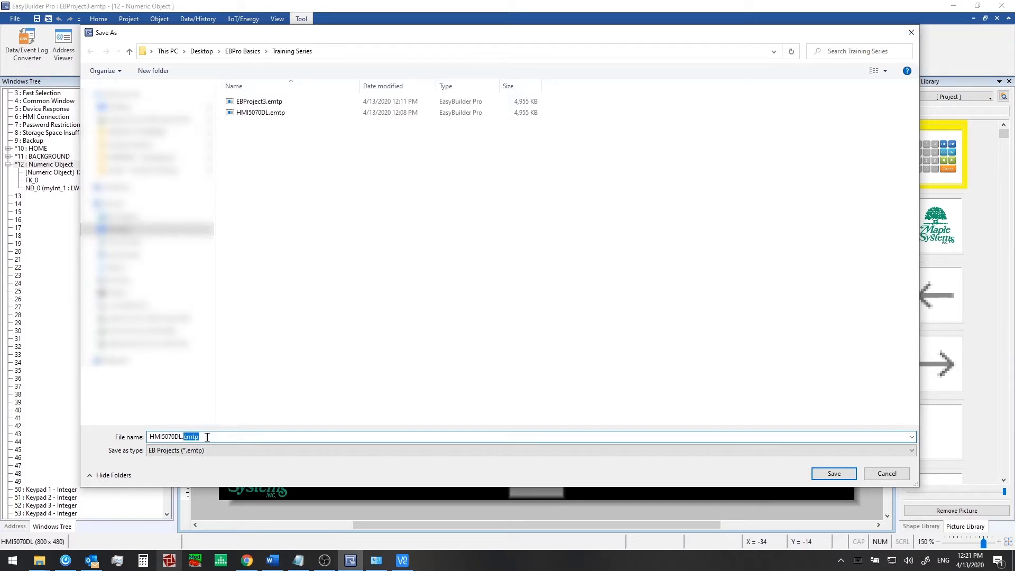
click(189, 436)
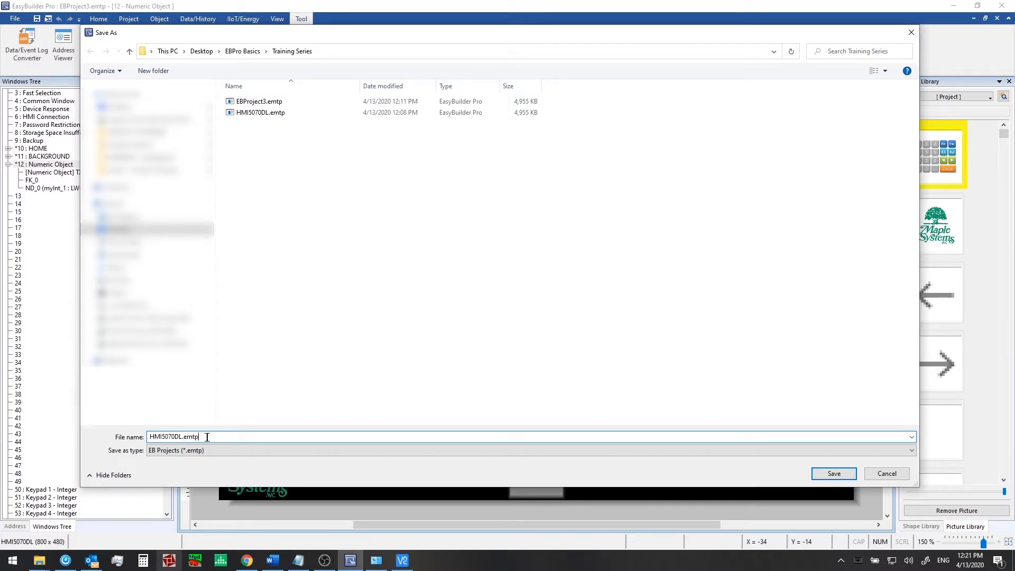
click(821, 470)
click(533, 281)
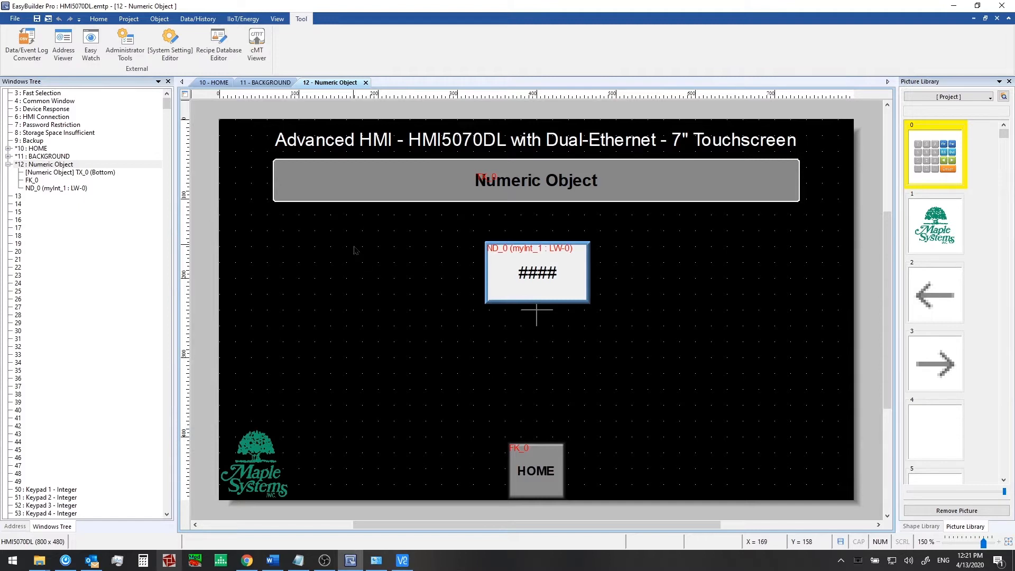
Open the System Setting Editor and set the HMI name to HMI5070DL
click(181, 37)
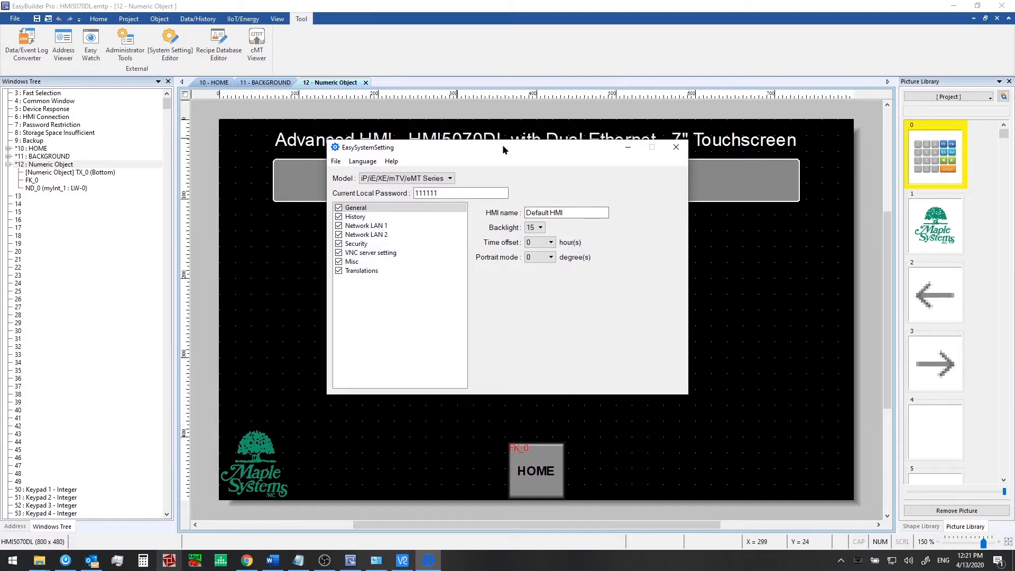
drag(565, 213, 501, 206)
text(HMI5070DL)
Examine the IP address and gateway settings of Network LAN 1
click(372, 226)
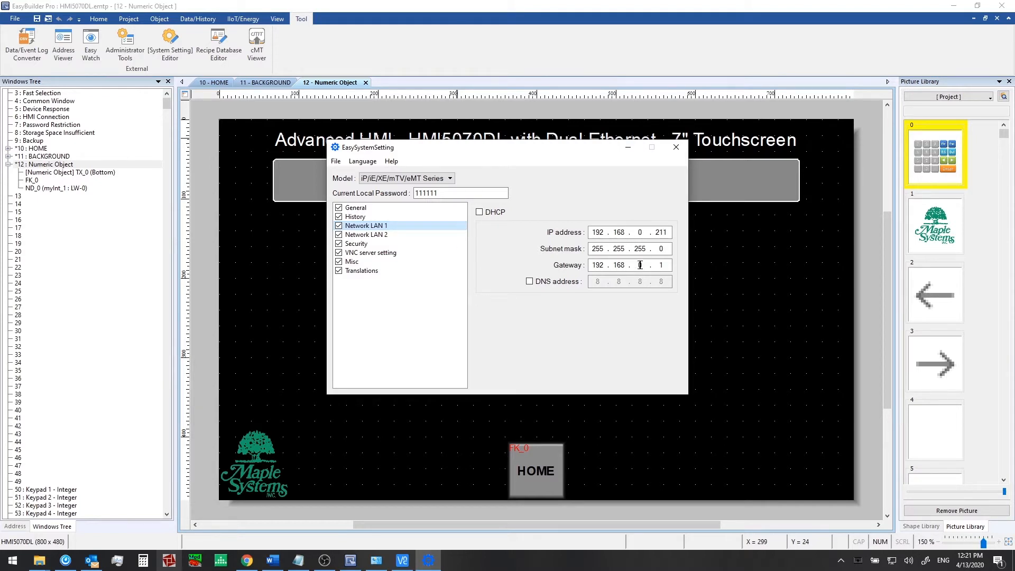
click(641, 233)
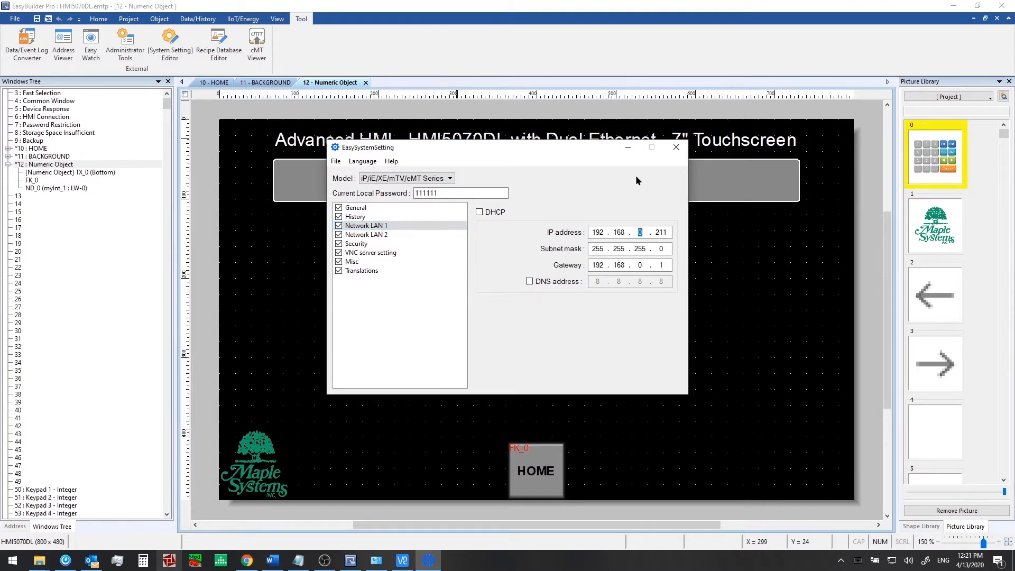
key(period)
click(640, 264)
key(period)
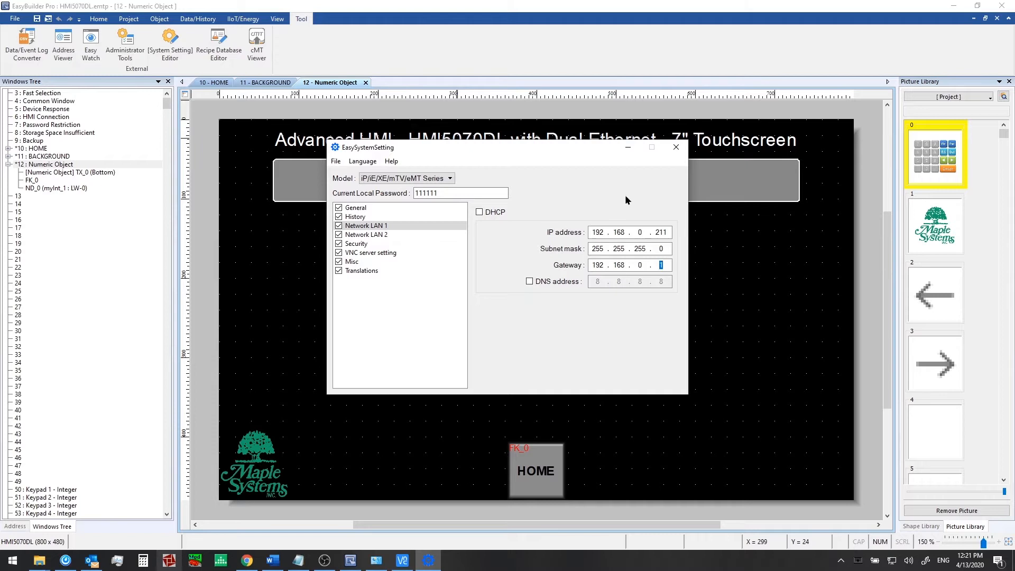
Examine the Network LAN 2 IP address and compare it with the PC's network connection details
click(365, 234)
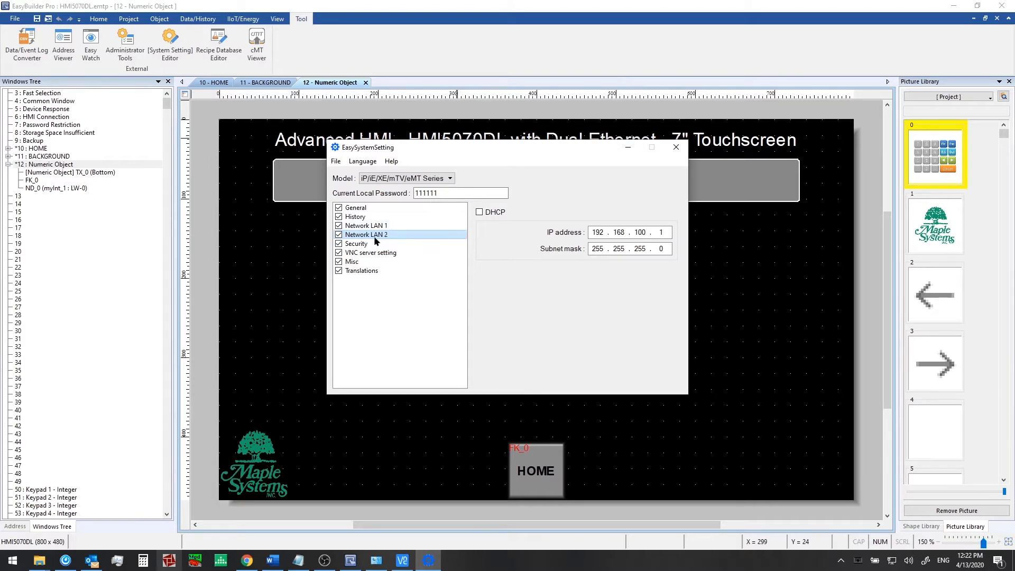
double_click(639, 233)
double_click(662, 233)
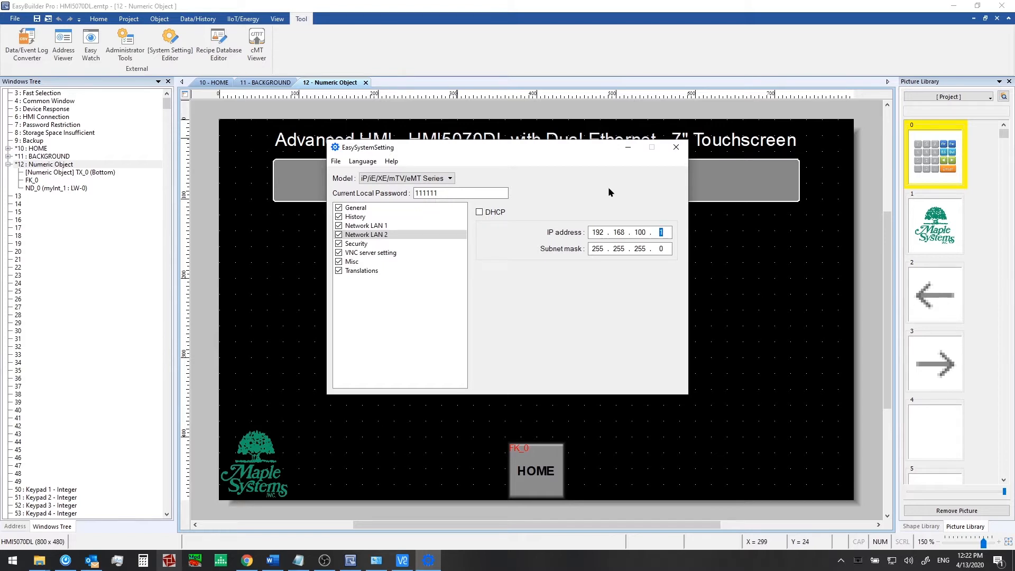
double_click(640, 231)
click(664, 233)
double_click(664, 233)
drag(1014, 259, 550, 166)
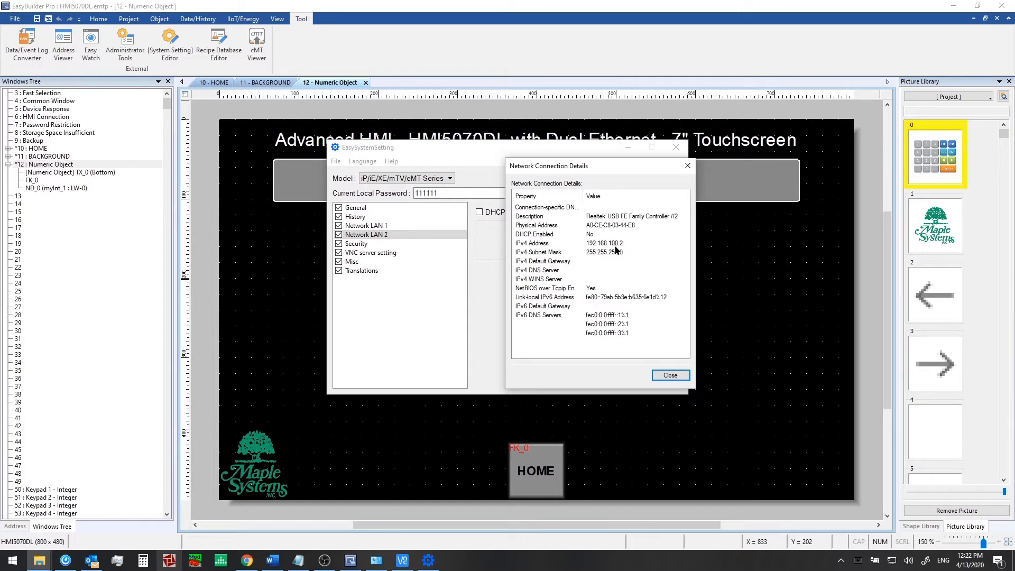
drag(615, 167, 1014, 212)
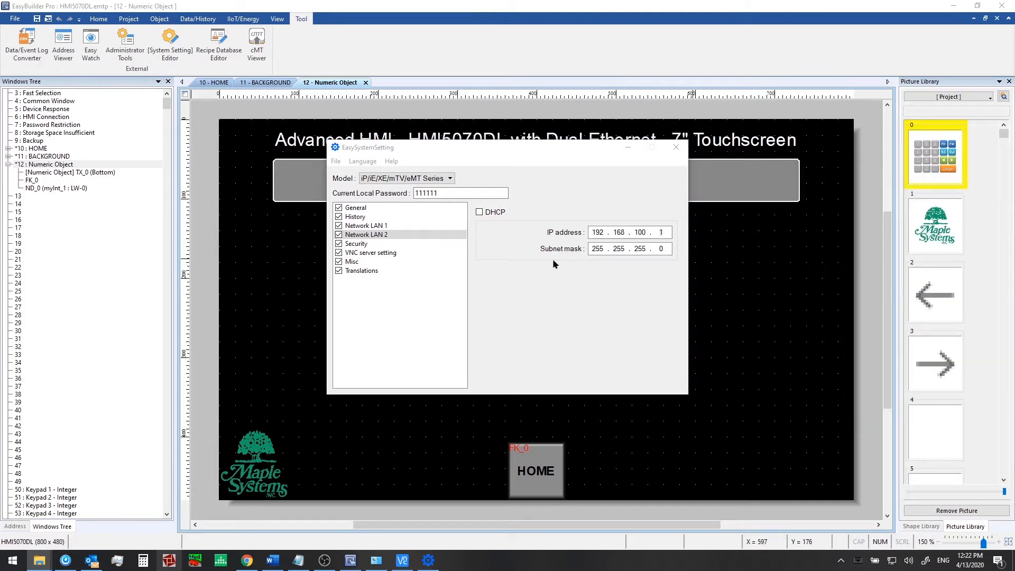
Set the VNC server to start in single-connection mode and check the VNC and local password fields
click(364, 257)
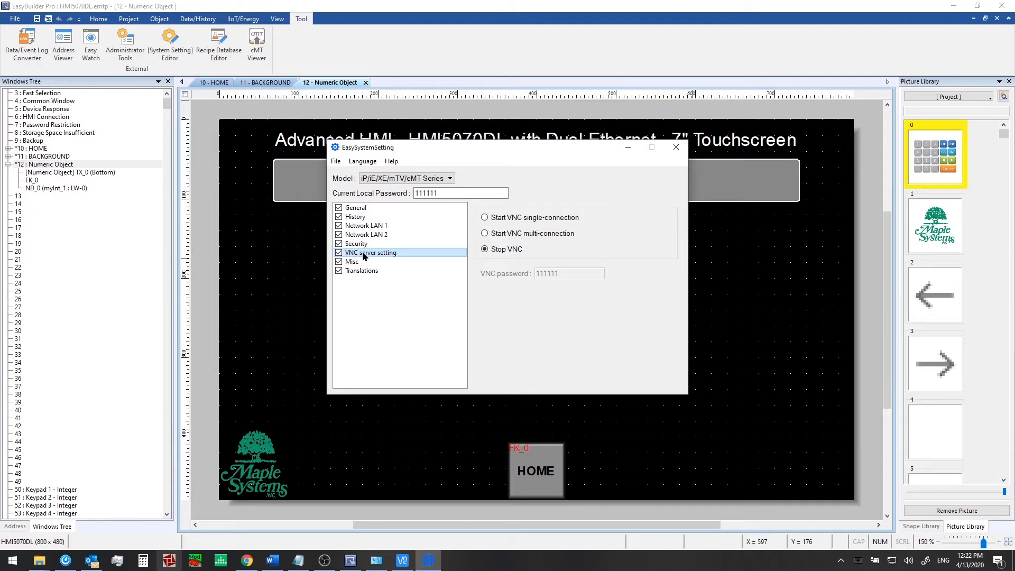
click(484, 217)
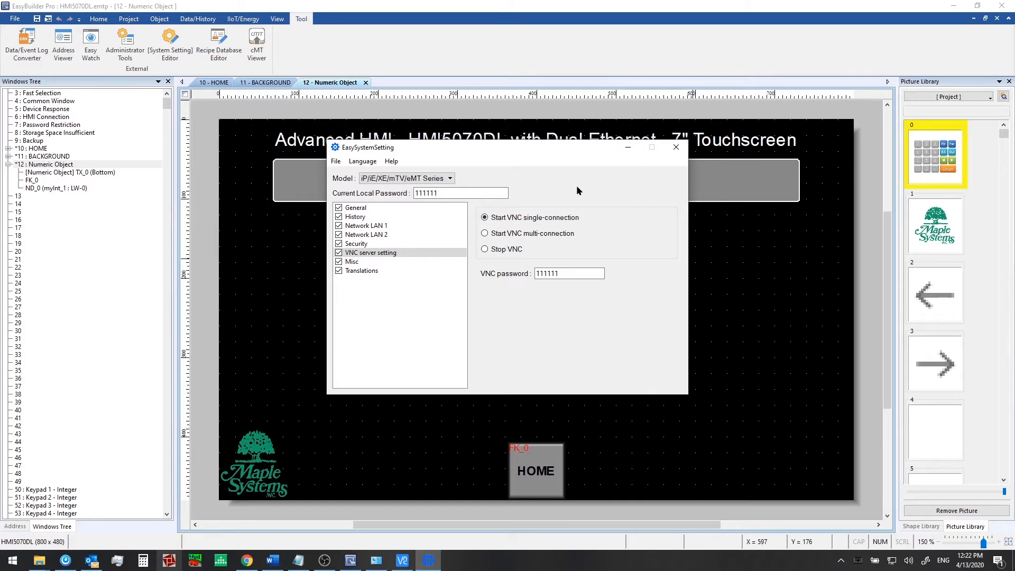
double_click(552, 273)
double_click(419, 192)
key(End)
Save the system settings as systemsetting.conf in the EBPro Basics > Training Series folder and close the settings editor
click(337, 162)
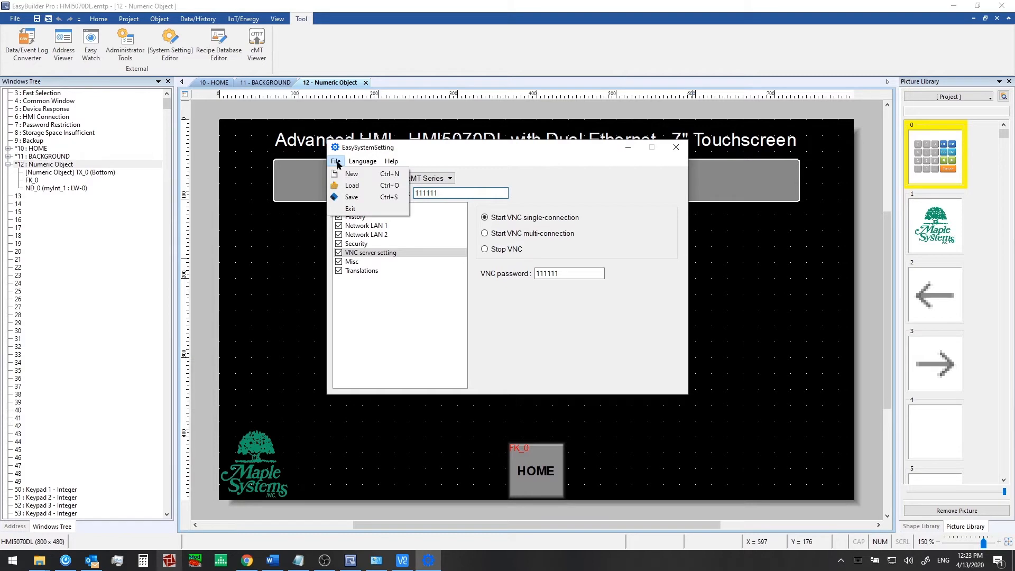
click(351, 197)
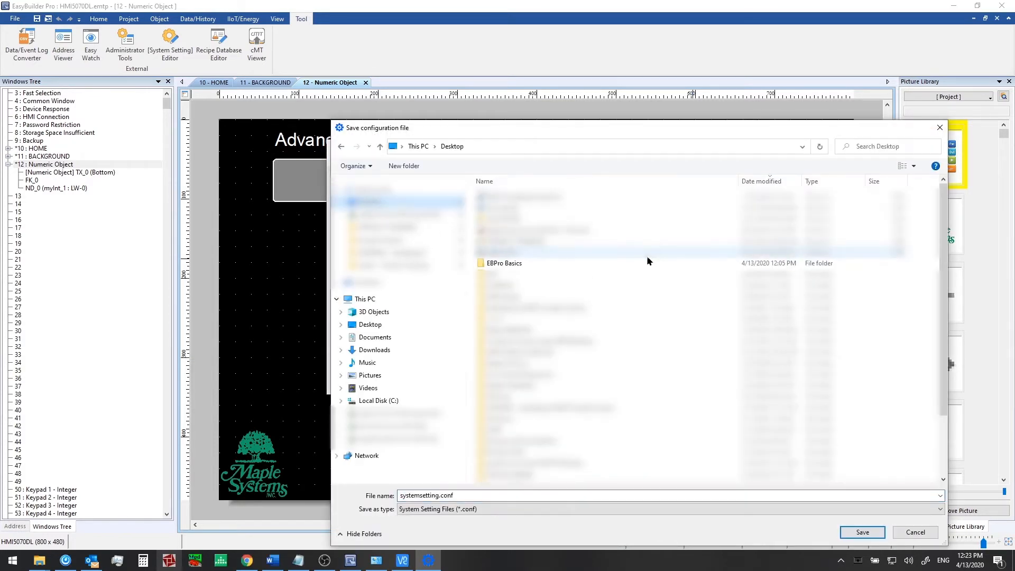
double_click(507, 262)
click(499, 209)
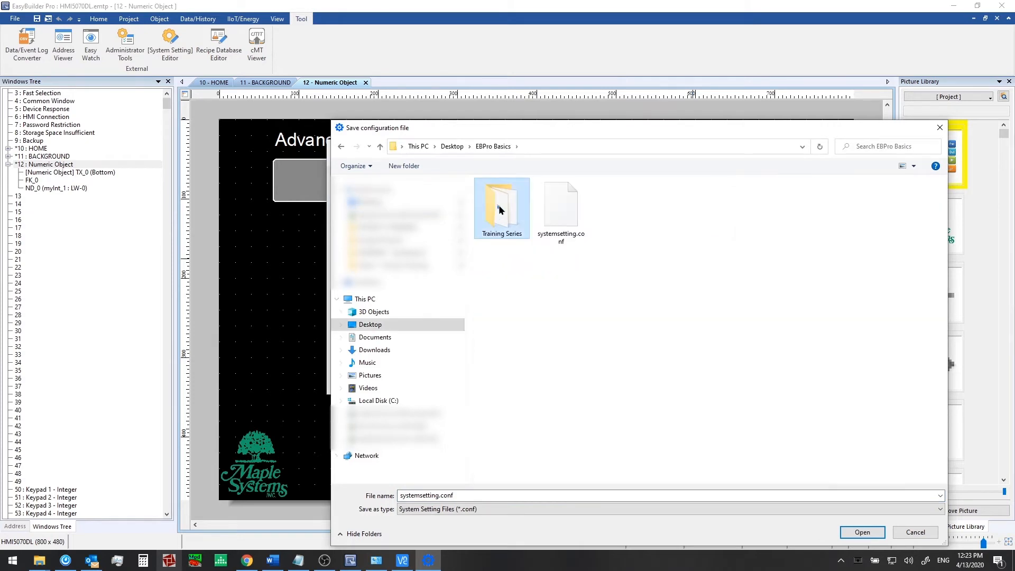
double_click(499, 208)
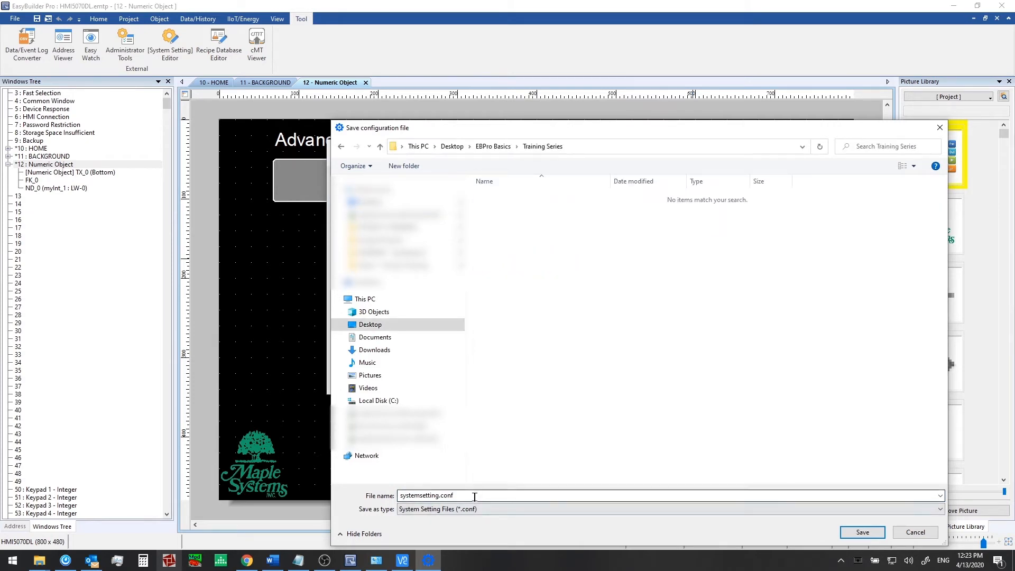
double_click(461, 495)
click(461, 496)
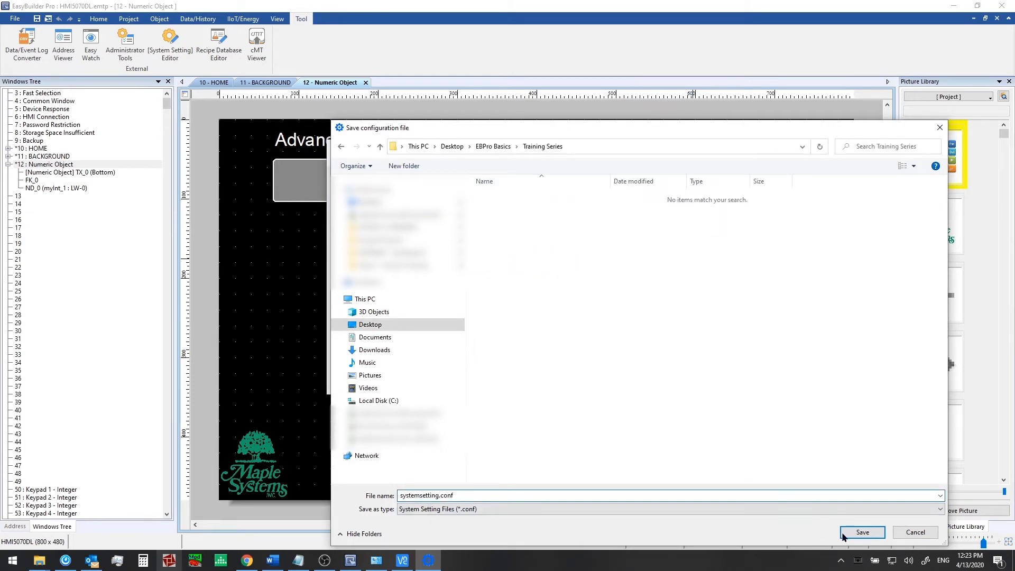
click(862, 532)
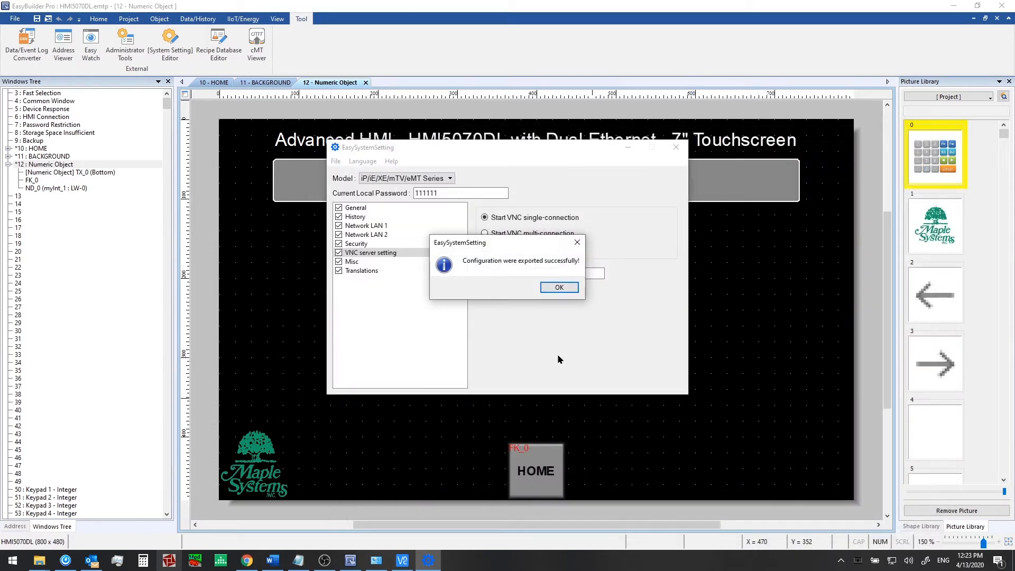
click(551, 289)
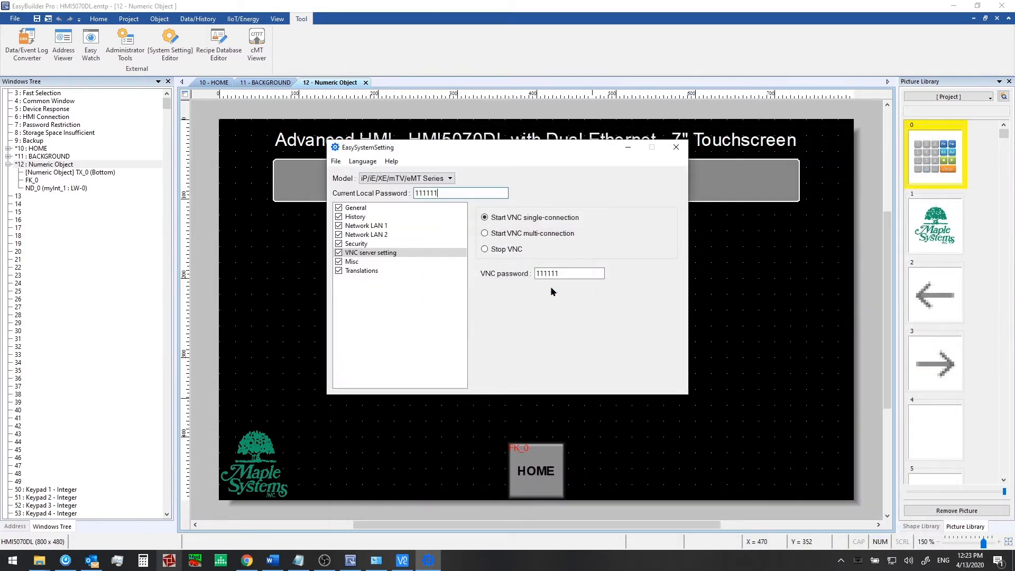
click(676, 147)
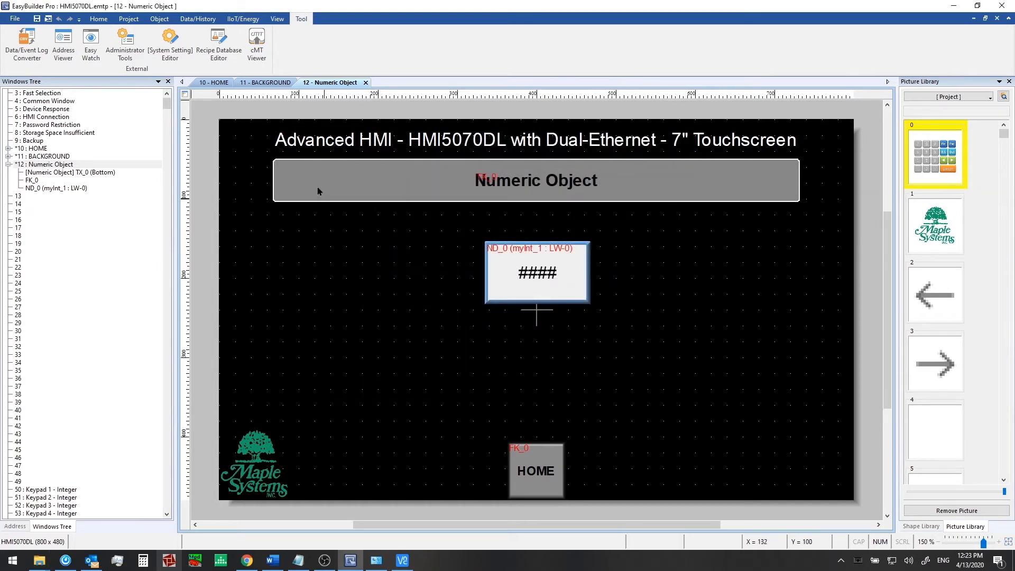
Open the PC-to-HMI download settings and select the HMI5070DL at 192.168.100.1 as the target
click(133, 20)
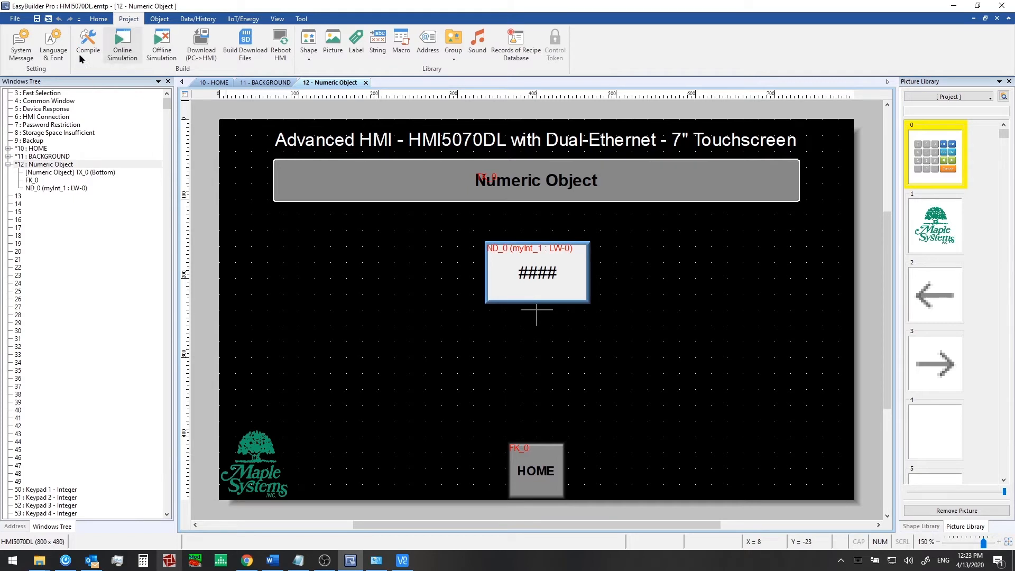
click(199, 58)
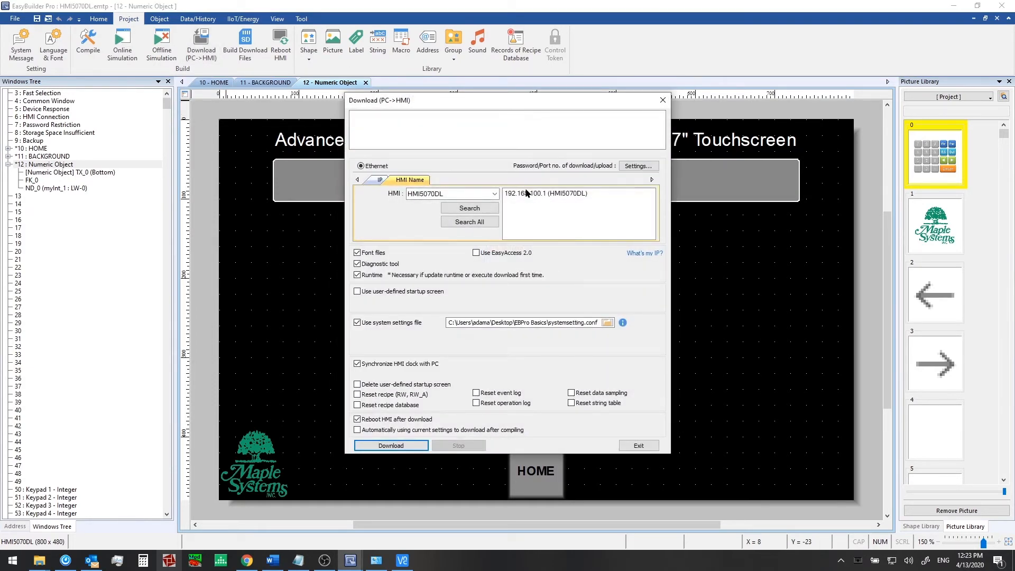
click(526, 193)
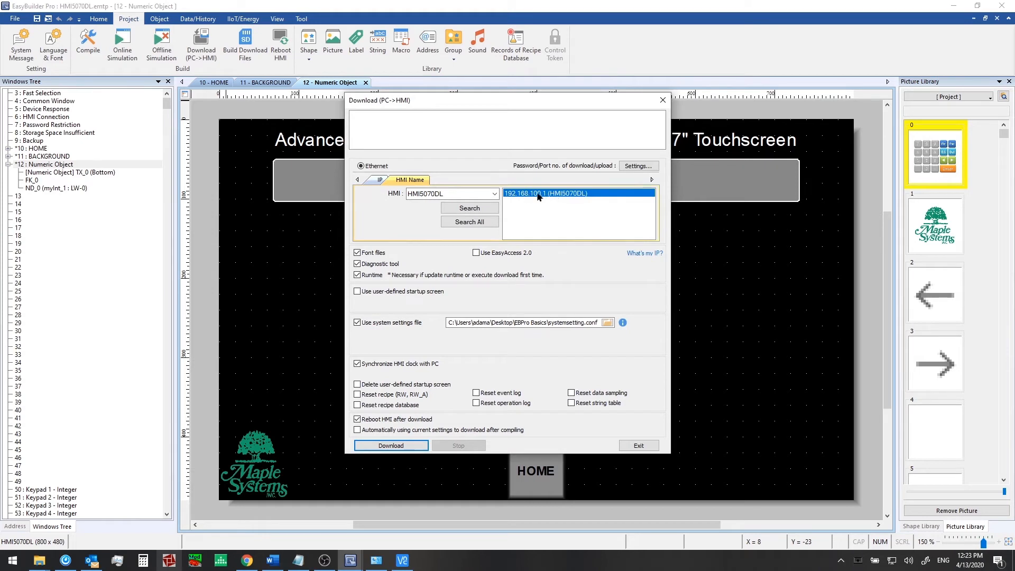
Look through the stored HMI names and display the option for targeting the HMI by IP address
click(495, 194)
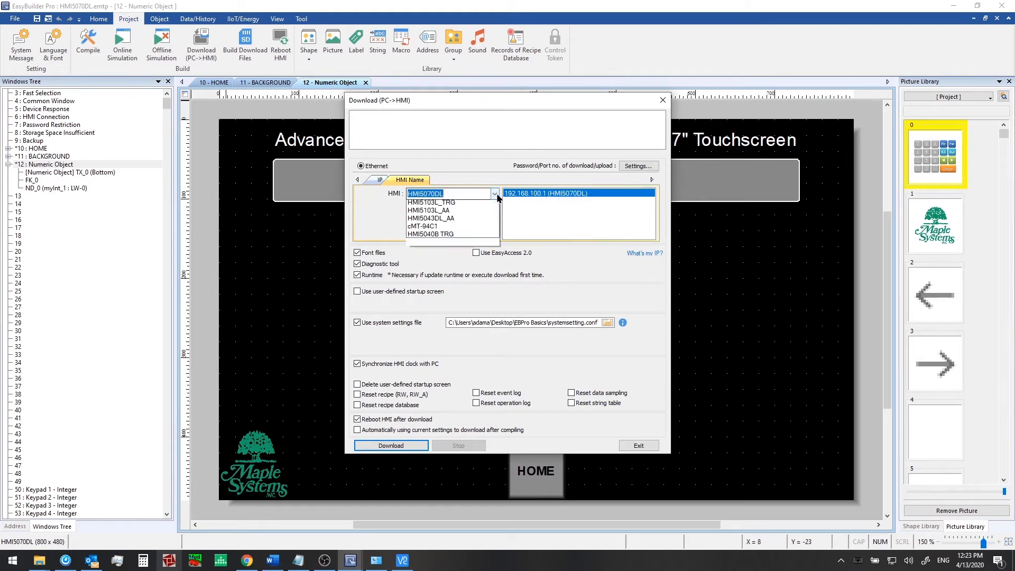
click(495, 193)
click(373, 181)
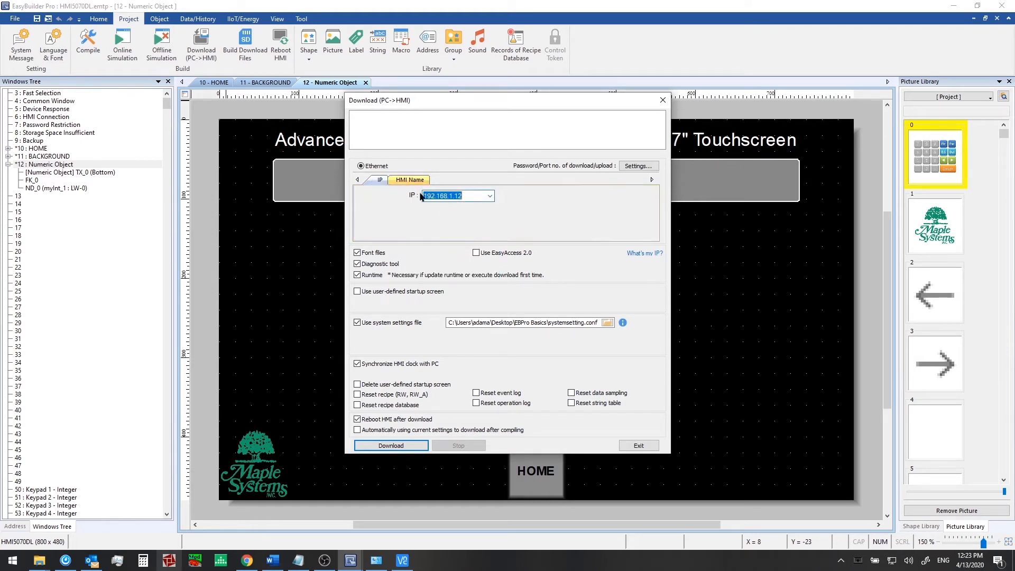
Check the IP address targeting option, and return to targeting by HMI name with the HMI5070DL at 192.168.100.1 selected
click(466, 196)
text(2)
click(379, 180)
click(410, 180)
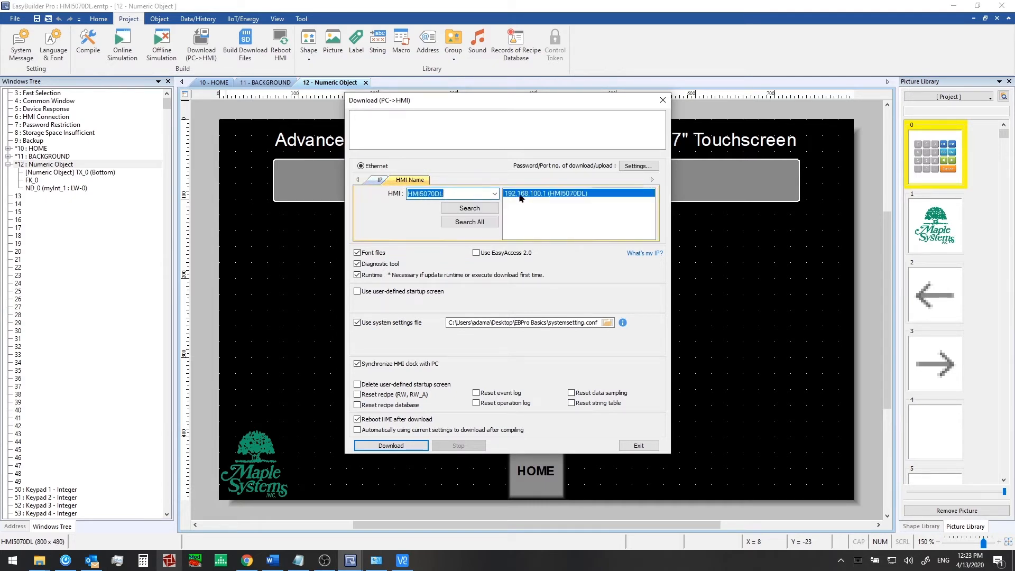
click(564, 196)
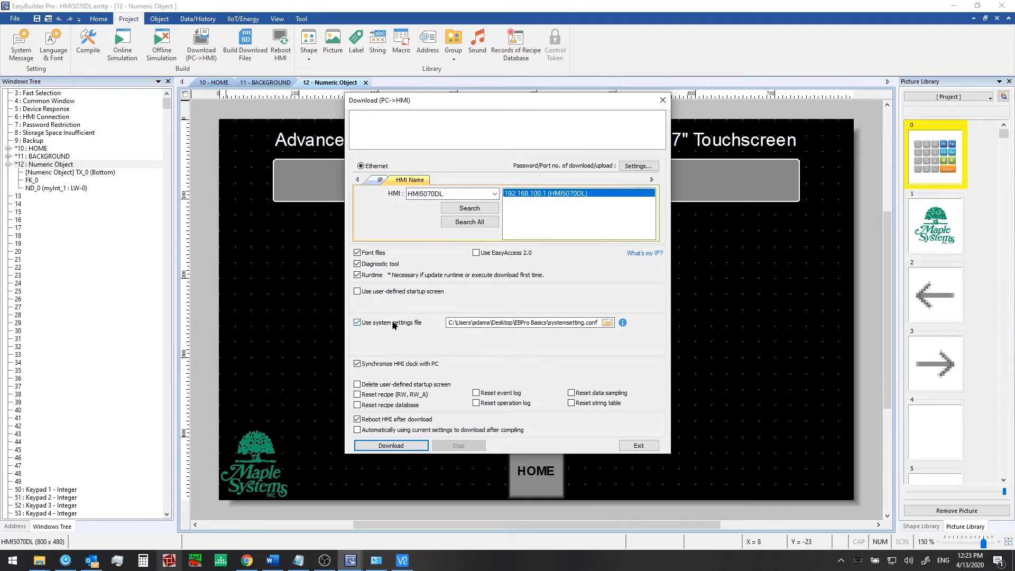
Choose systemsetting.conf from the Training Series folder as the system settings file, download to the HMI and close the download window
click(358, 322)
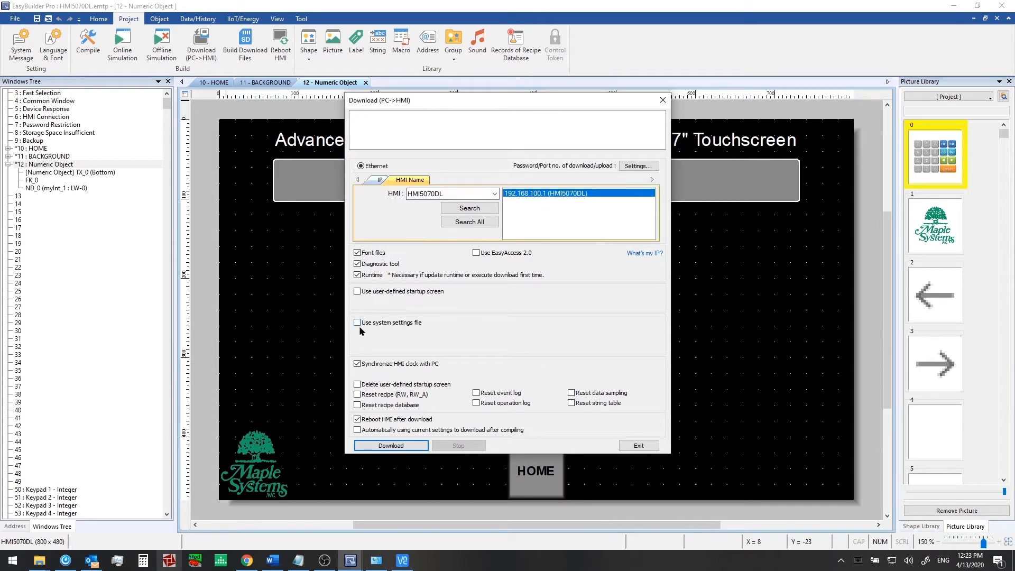
click(358, 322)
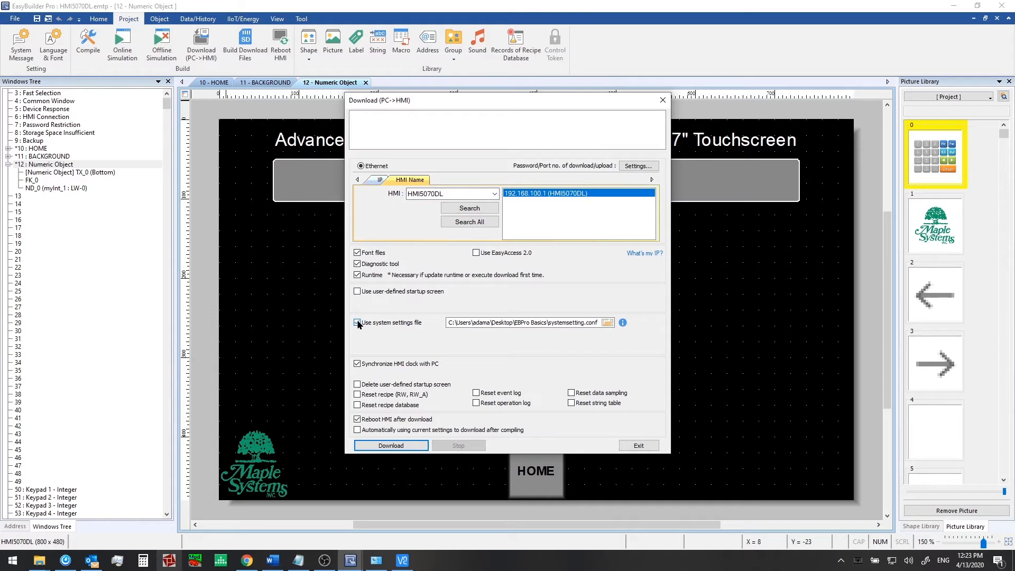
click(607, 323)
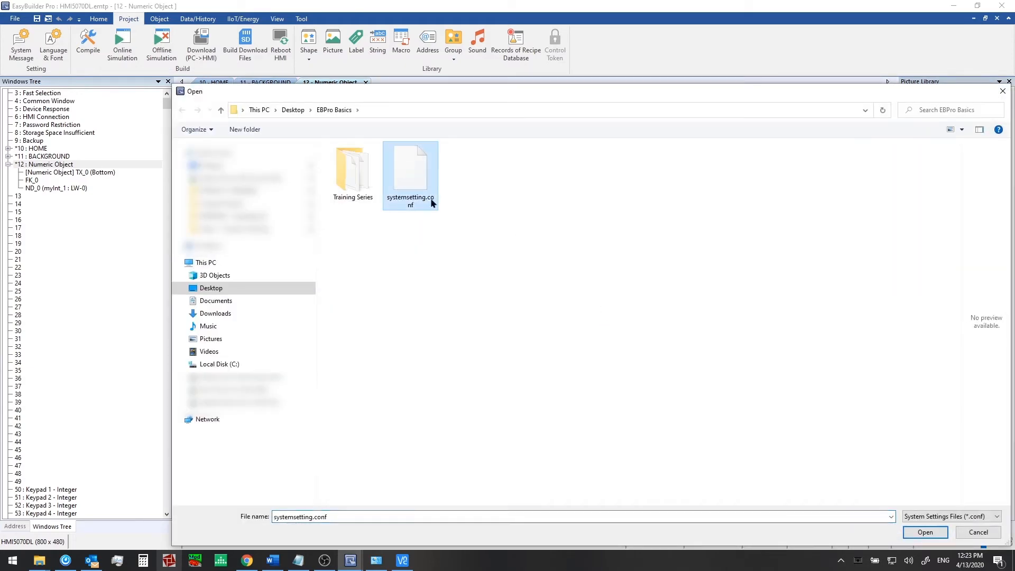
double_click(361, 180)
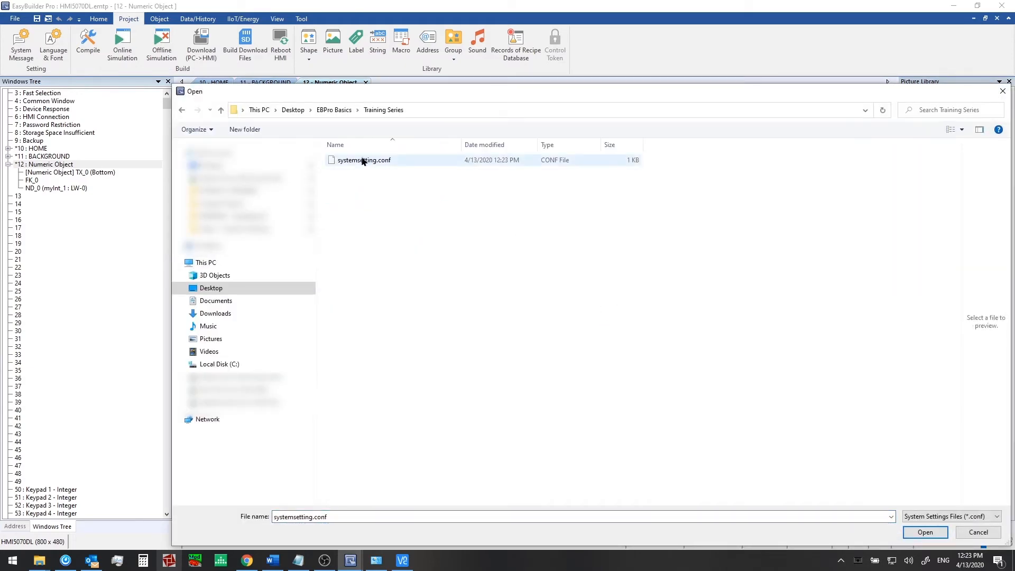
click(364, 160)
click(925, 532)
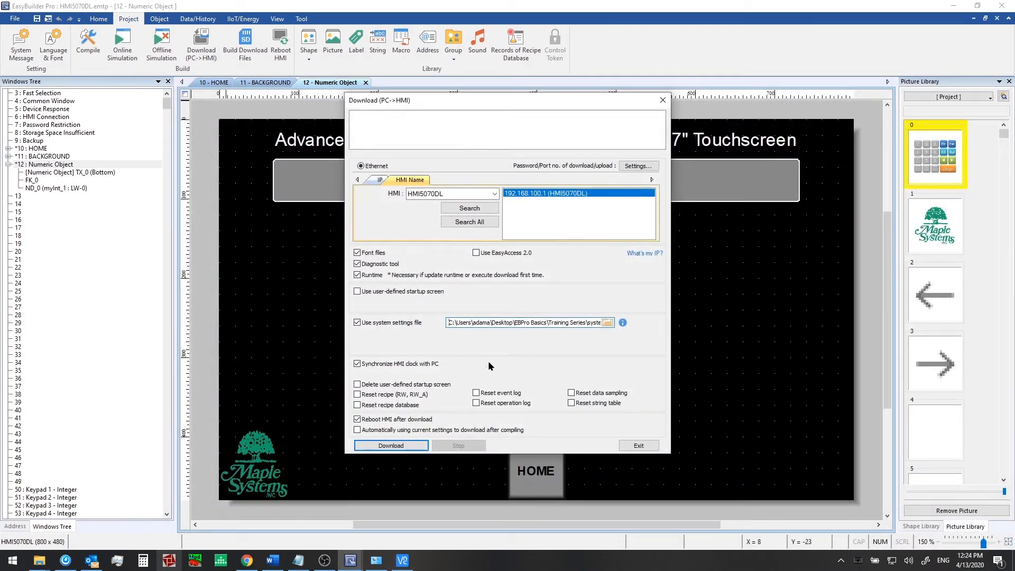
click(402, 446)
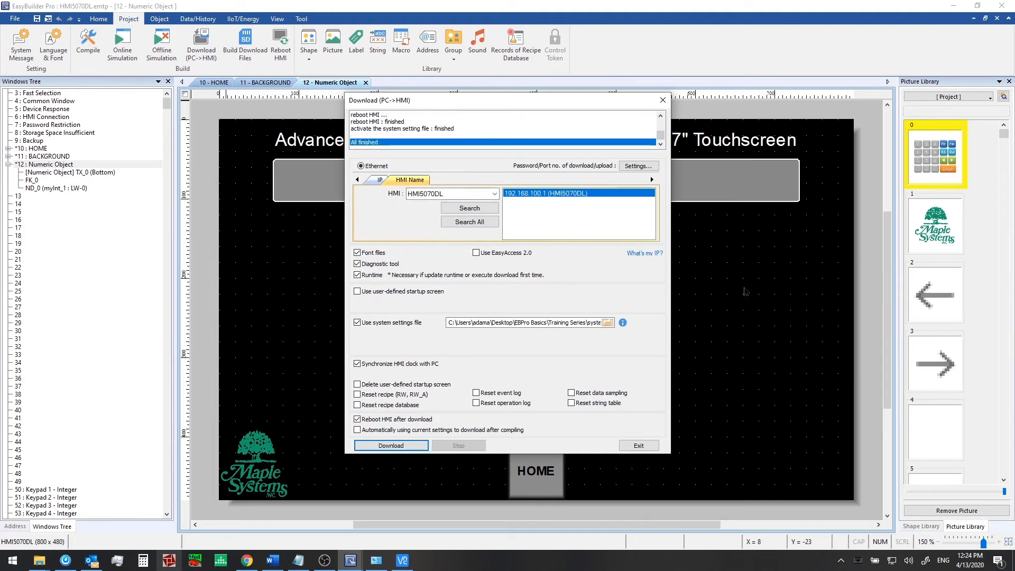
click(638, 446)
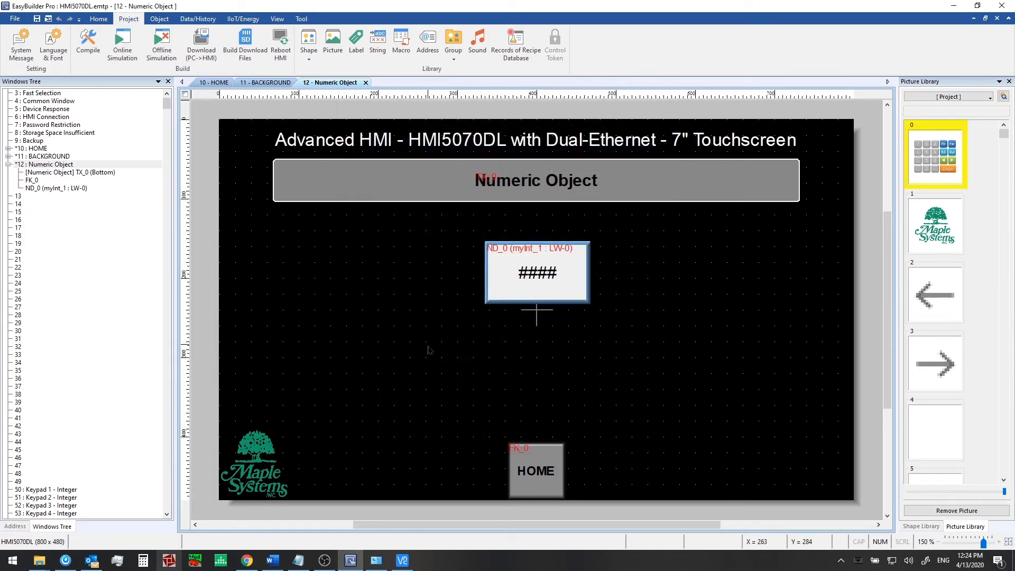
Switch to VNC Viewer and connect to the HMI at 192.168.100.1, accepting the unencrypted connection and entering the VNC password
click(403, 560)
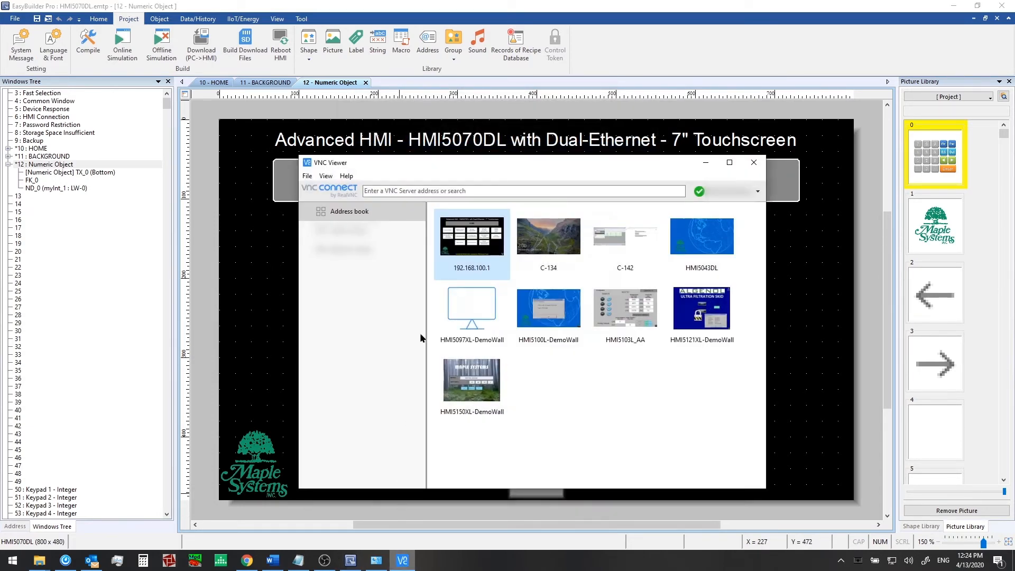
double_click(458, 234)
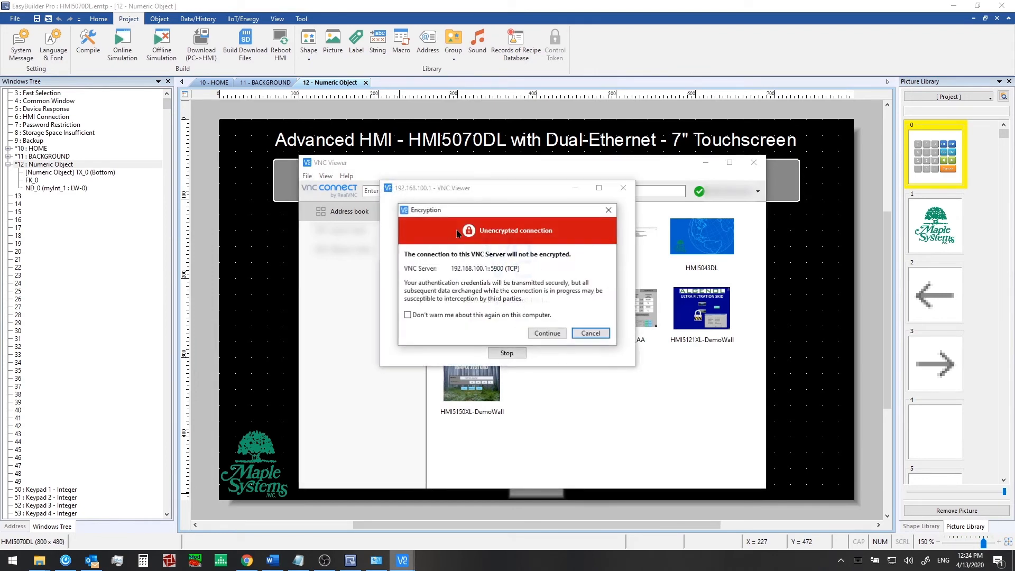
click(547, 333)
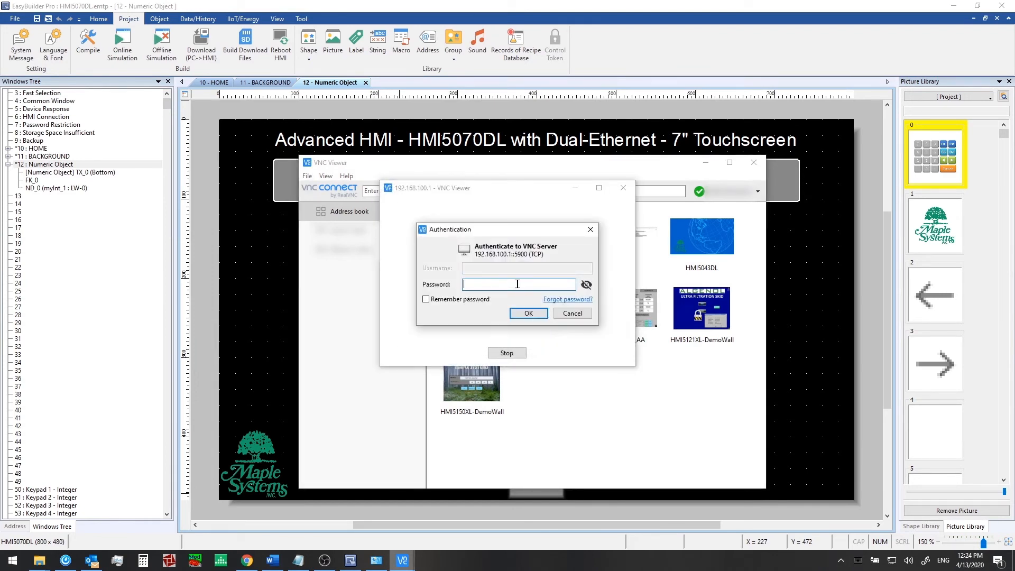
text(******)
click(521, 314)
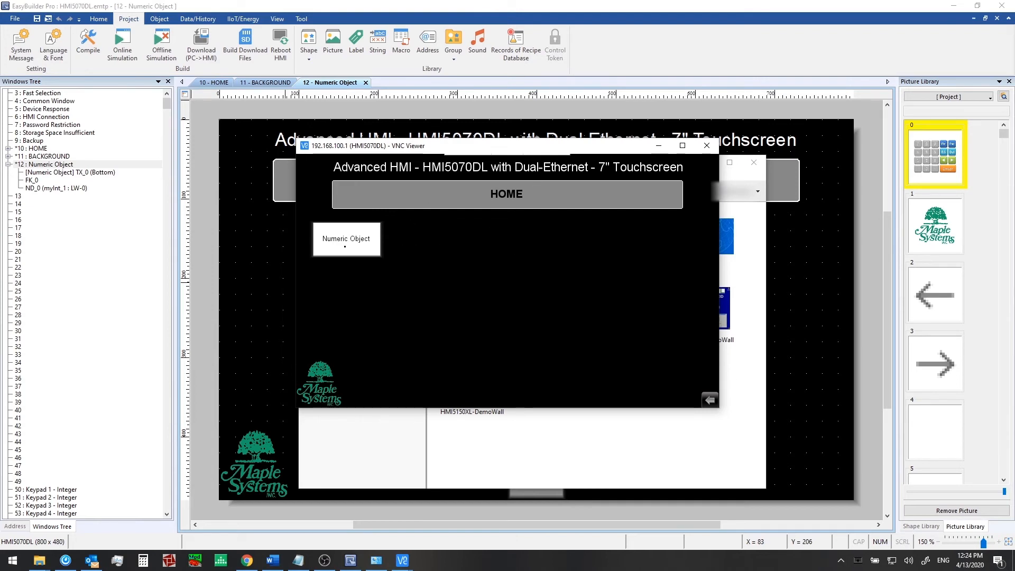
View the Numeric Object screen on the HMI, return to its HOME screen and close the remote session
click(345, 246)
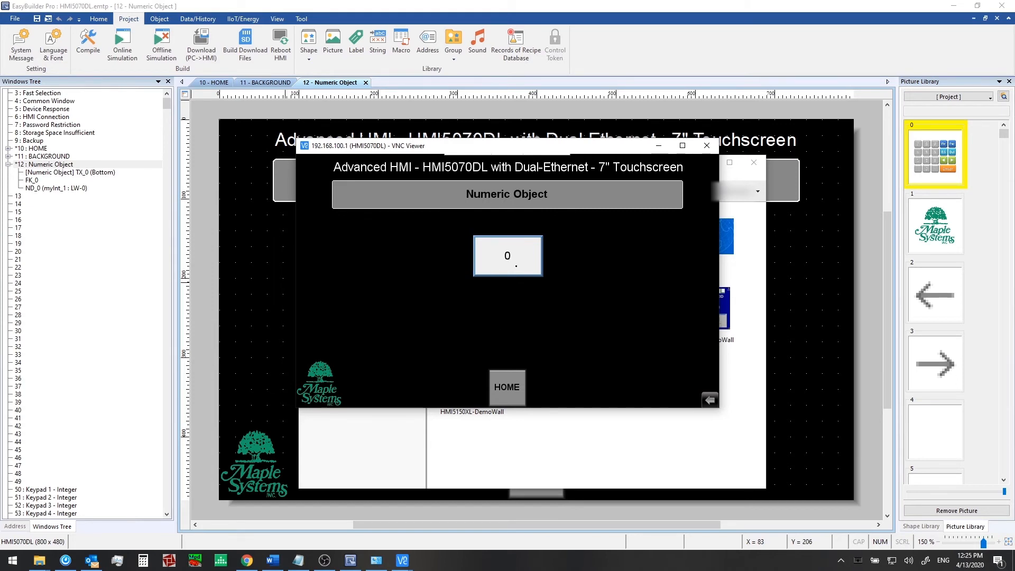
click(495, 376)
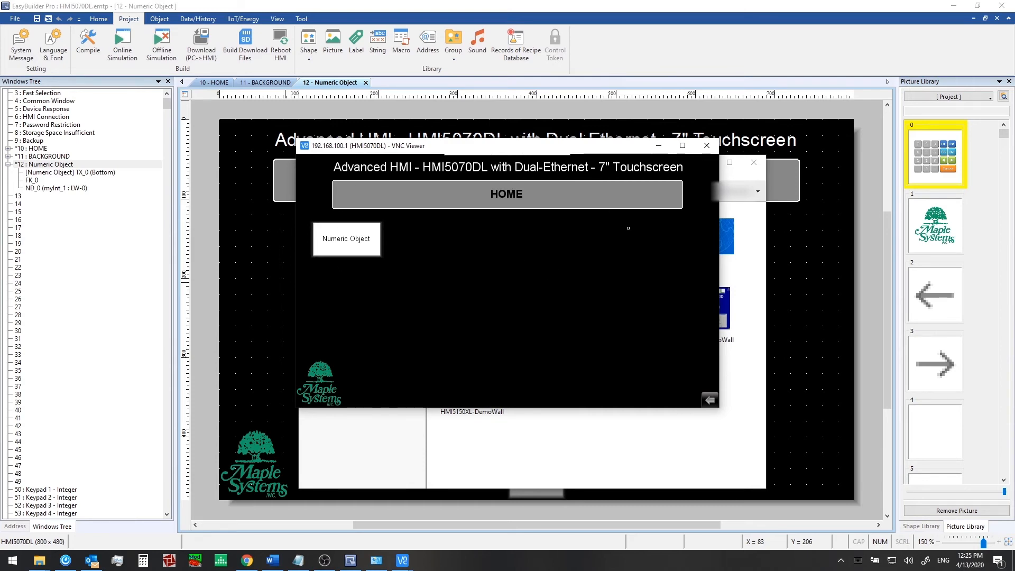
click(707, 146)
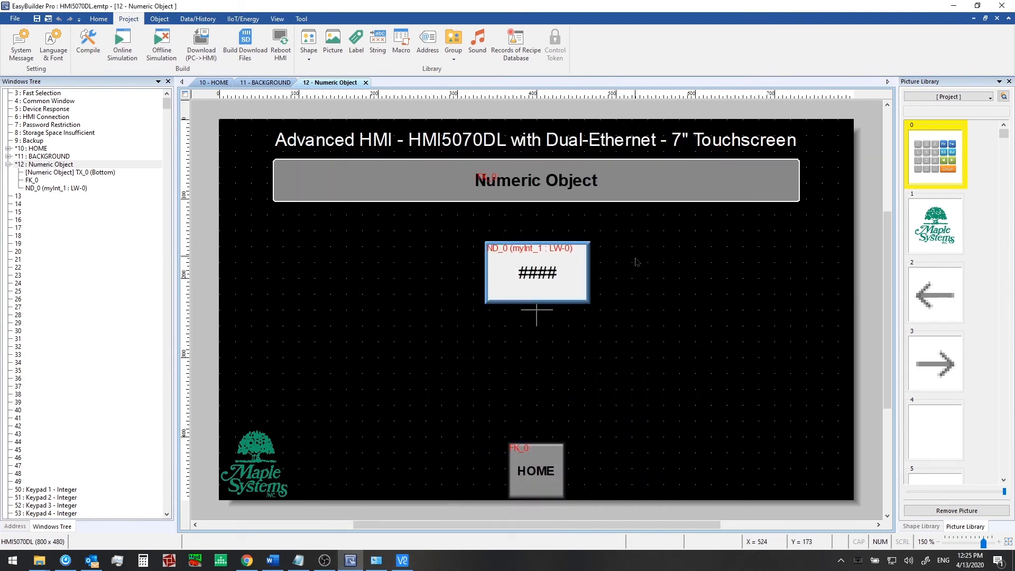
Switch to EasyBuilder Pro and allow input on the myInt_1 numeric object in window 12
double_click(550, 259)
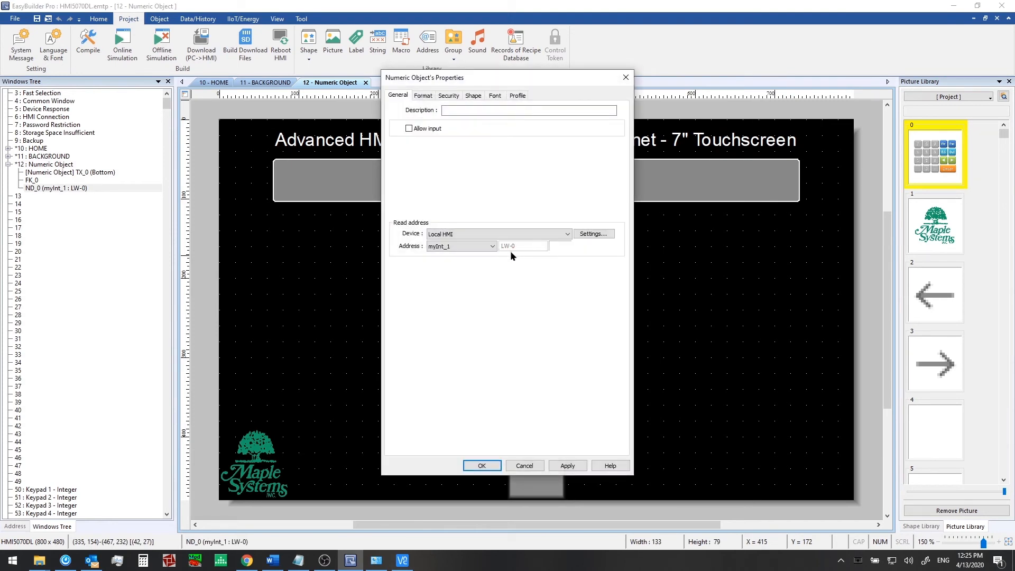
drag(497, 77, 722, 74)
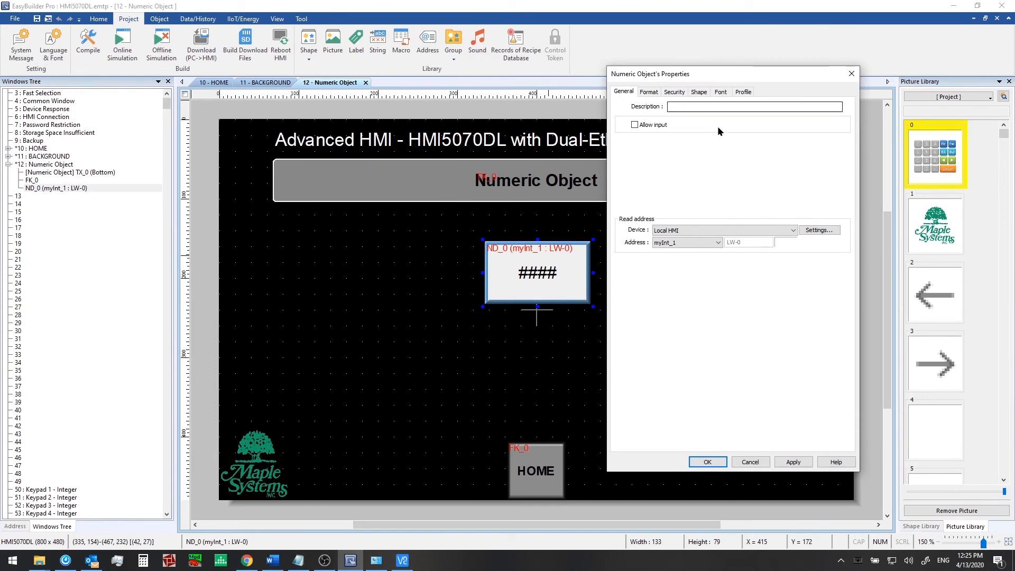
click(635, 125)
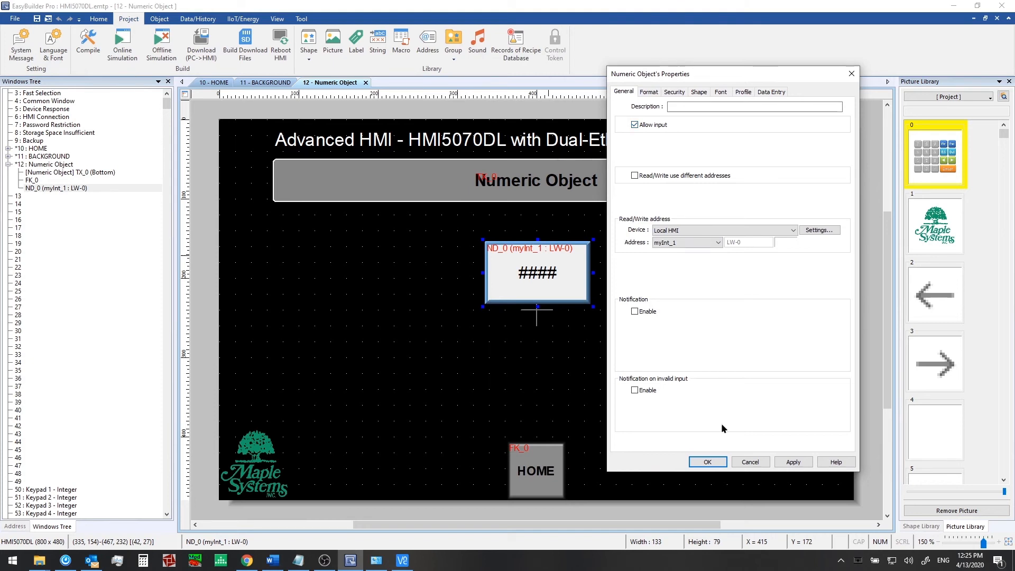
click(709, 462)
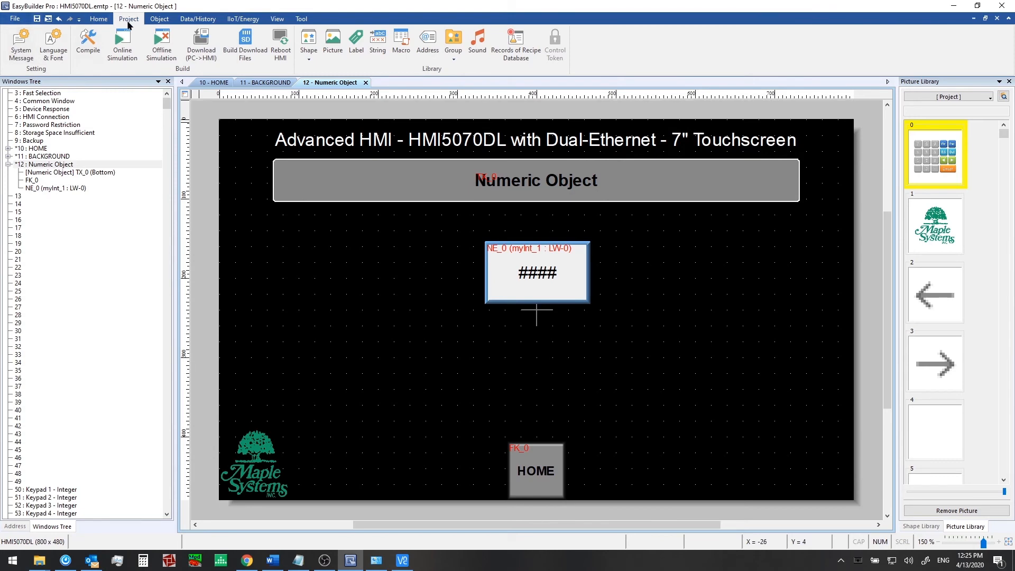
Download the updated project to the HMI5070DL at 192.168.100.1 and close the download window
click(207, 43)
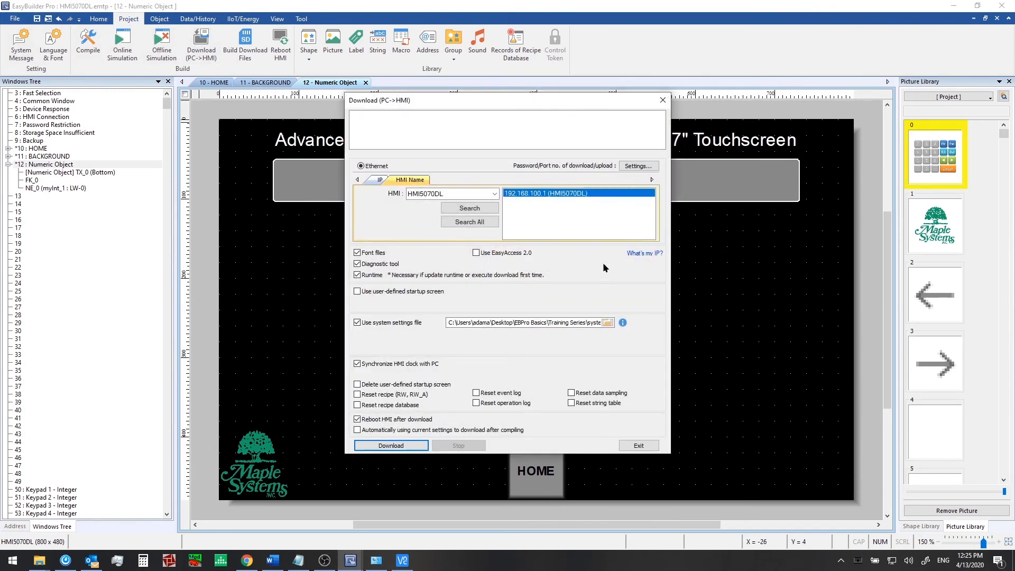
click(398, 447)
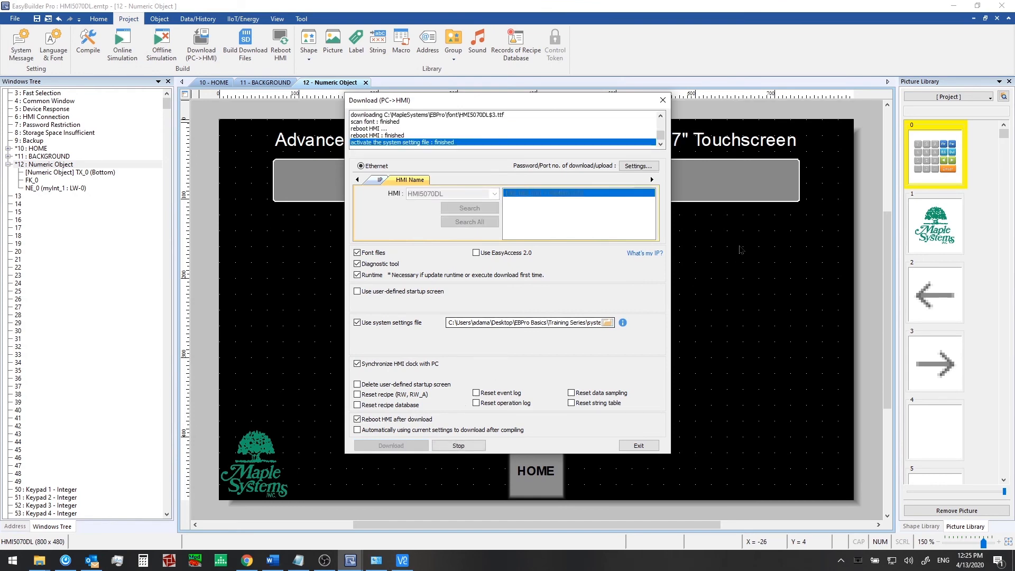
click(638, 445)
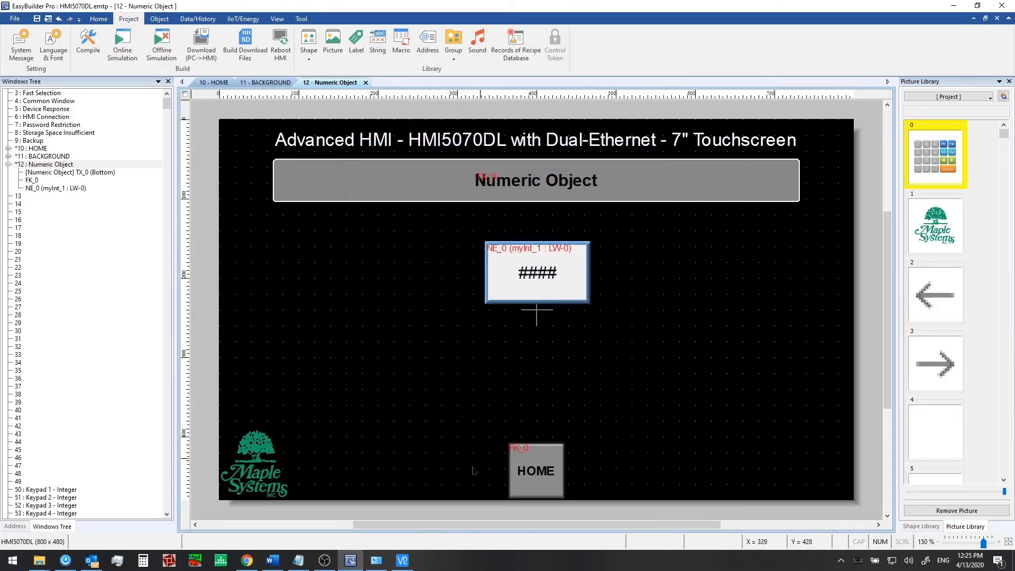
Switch to VNC Viewer, reconnect to the HMI at 192.168.100.1 and go to the Numeric Object screen
click(402, 561)
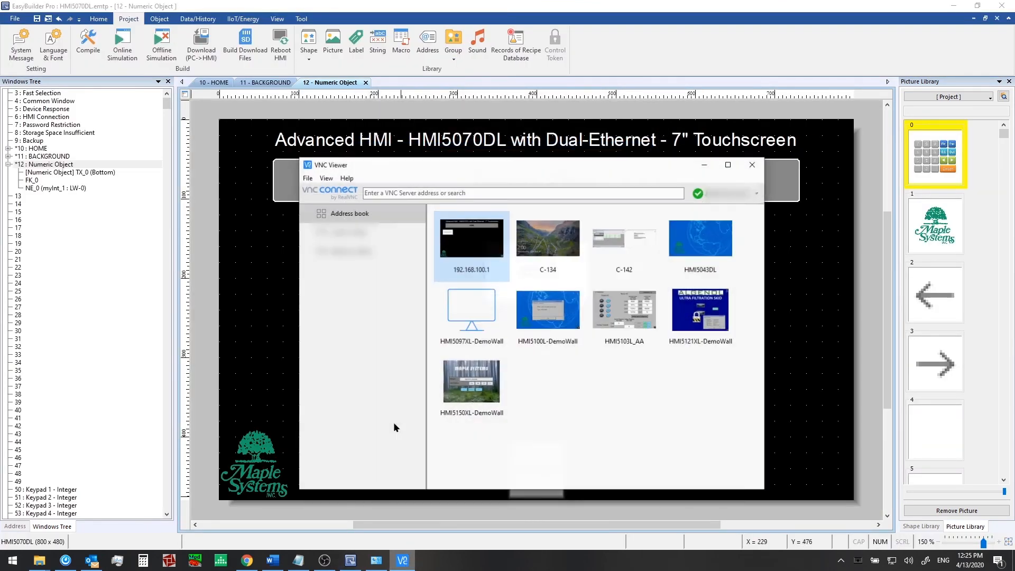
double_click(472, 239)
click(543, 335)
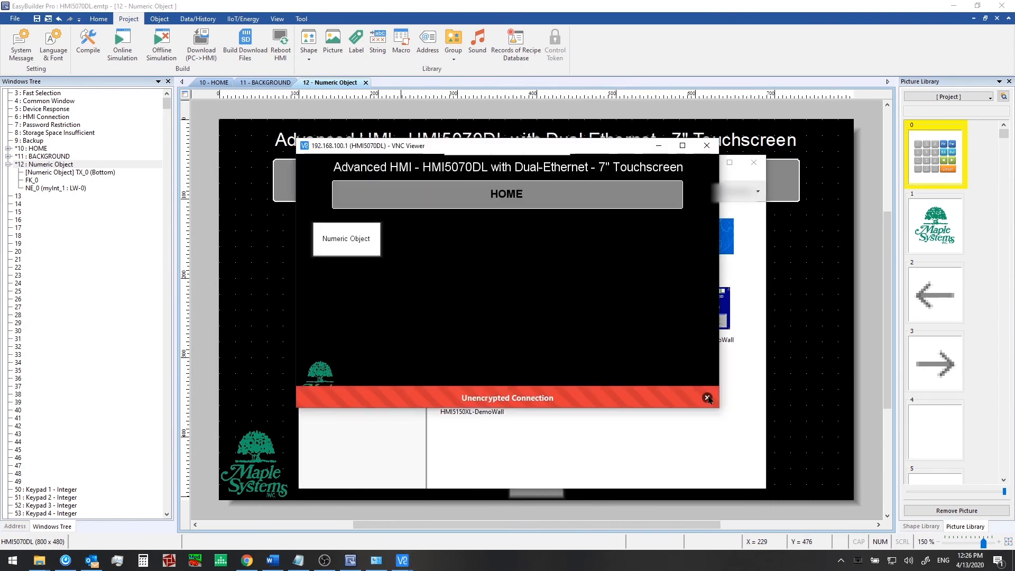
click(355, 239)
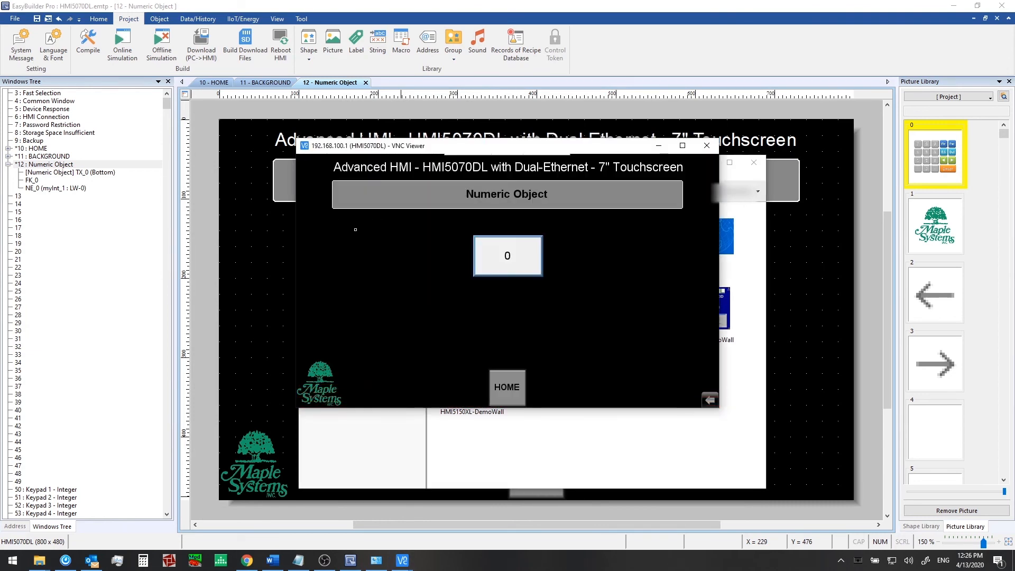
Move the on-screen keypad clear of the numeric field and enter 50 as its value
click(507, 256)
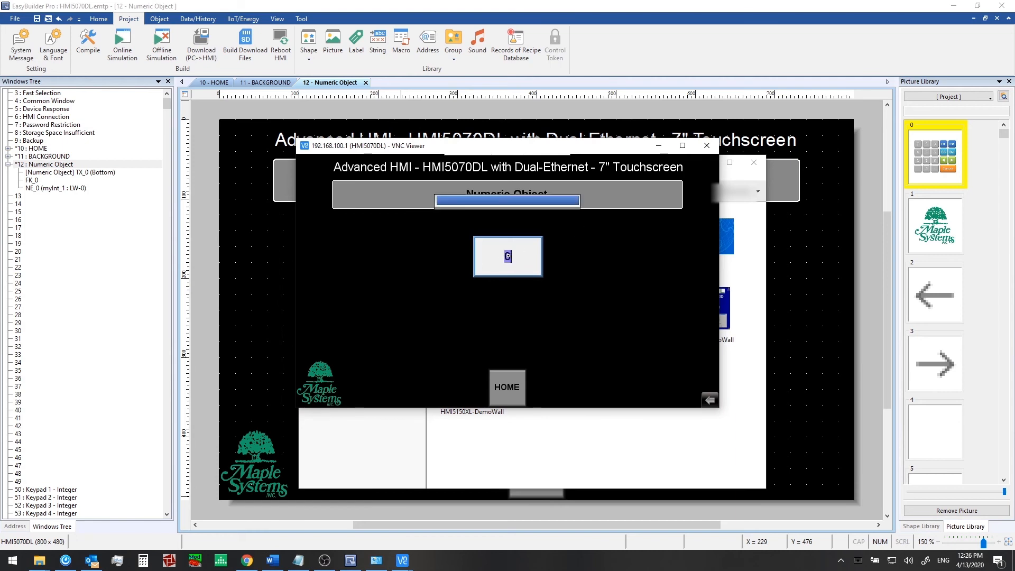
drag(485, 197, 615, 224)
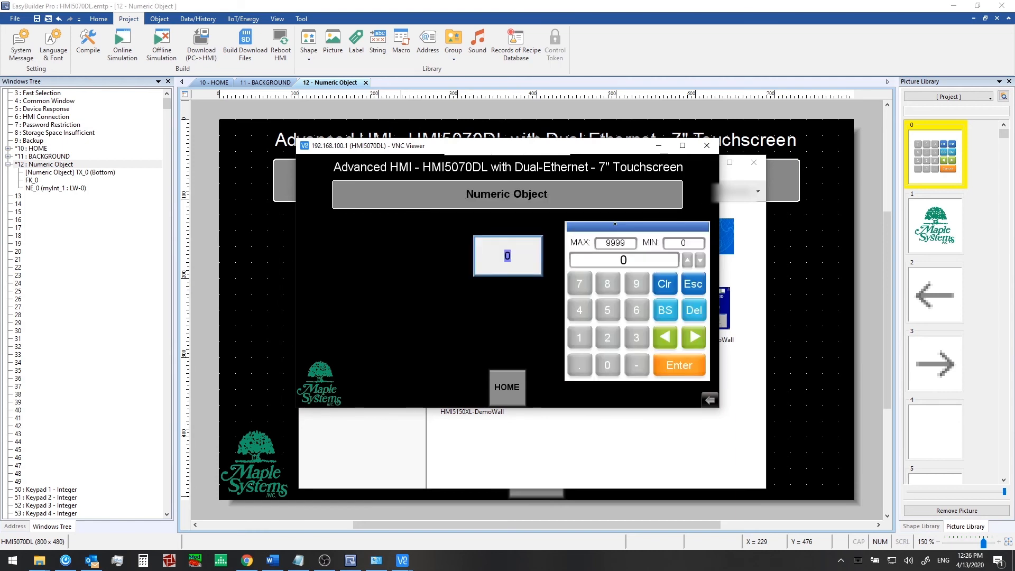
click(609, 311)
click(608, 365)
click(671, 365)
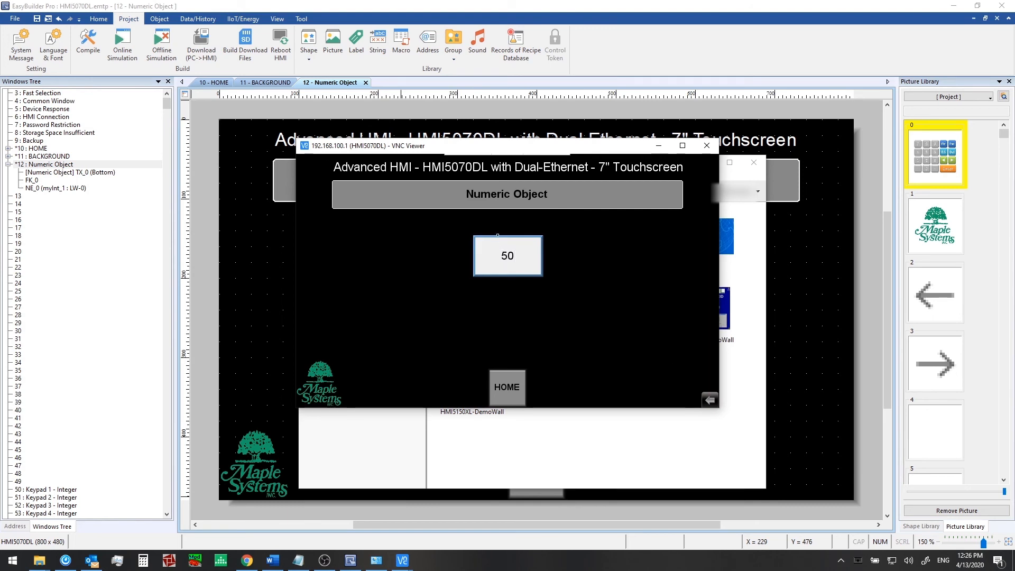